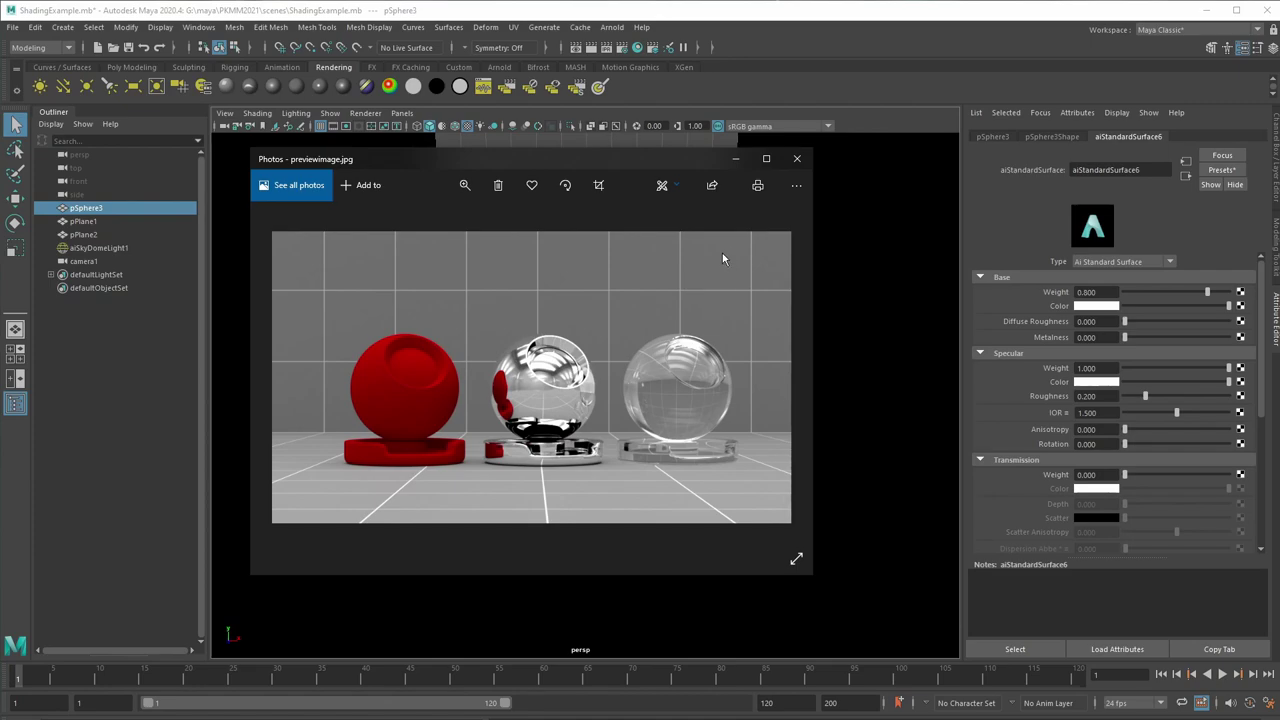
# Put away the preview image, open the Arnold RenderView, and shrink and reposition its window over the viewport
pyautogui.click(742, 159)
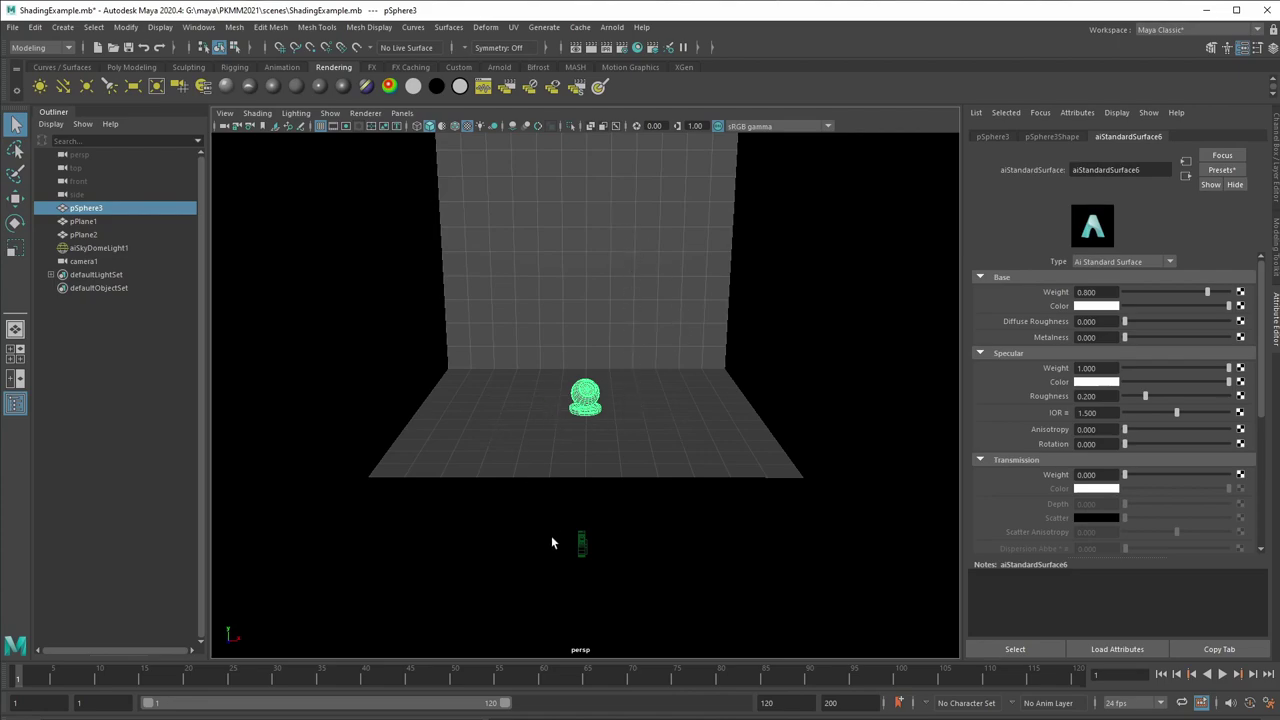
pyautogui.click(612, 27)
pyautogui.click(640, 118)
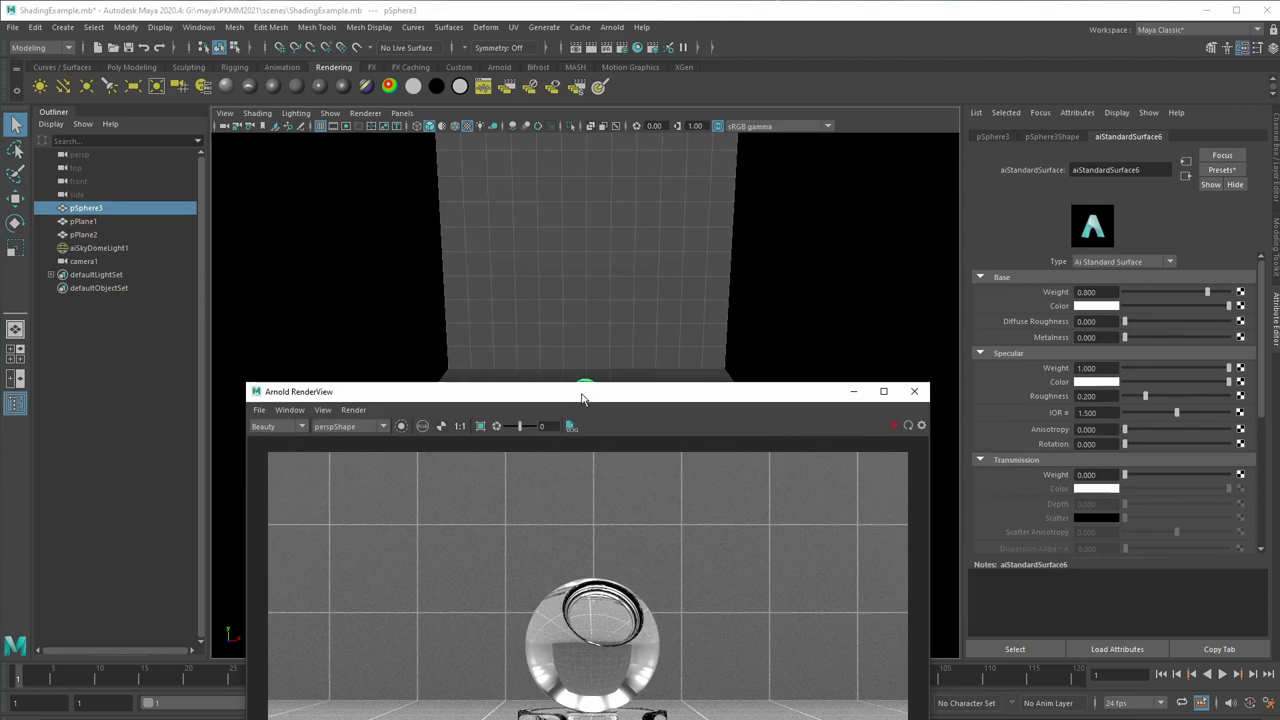
pyautogui.moveTo(583, 386); pyautogui.dragTo(350, 242)
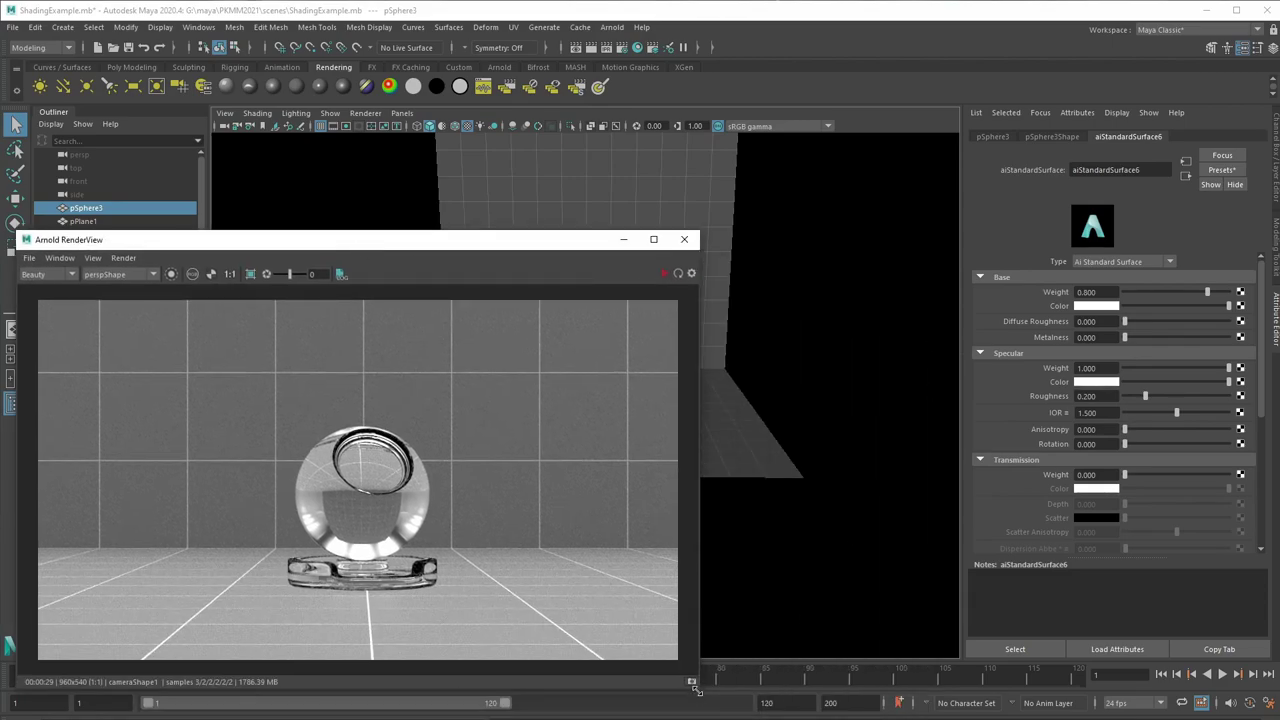
pyautogui.moveTo(698, 688); pyautogui.dragTo(575, 643)
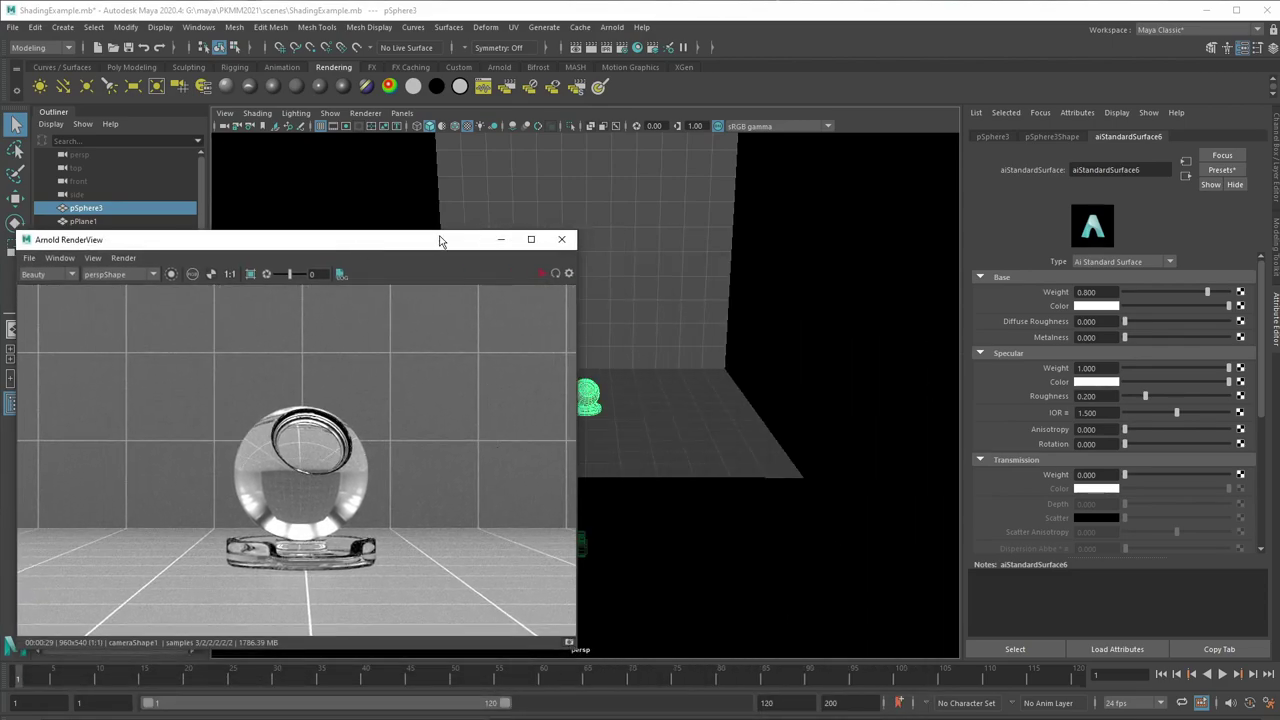
pyautogui.moveTo(437, 240); pyautogui.dragTo(1103, 367)
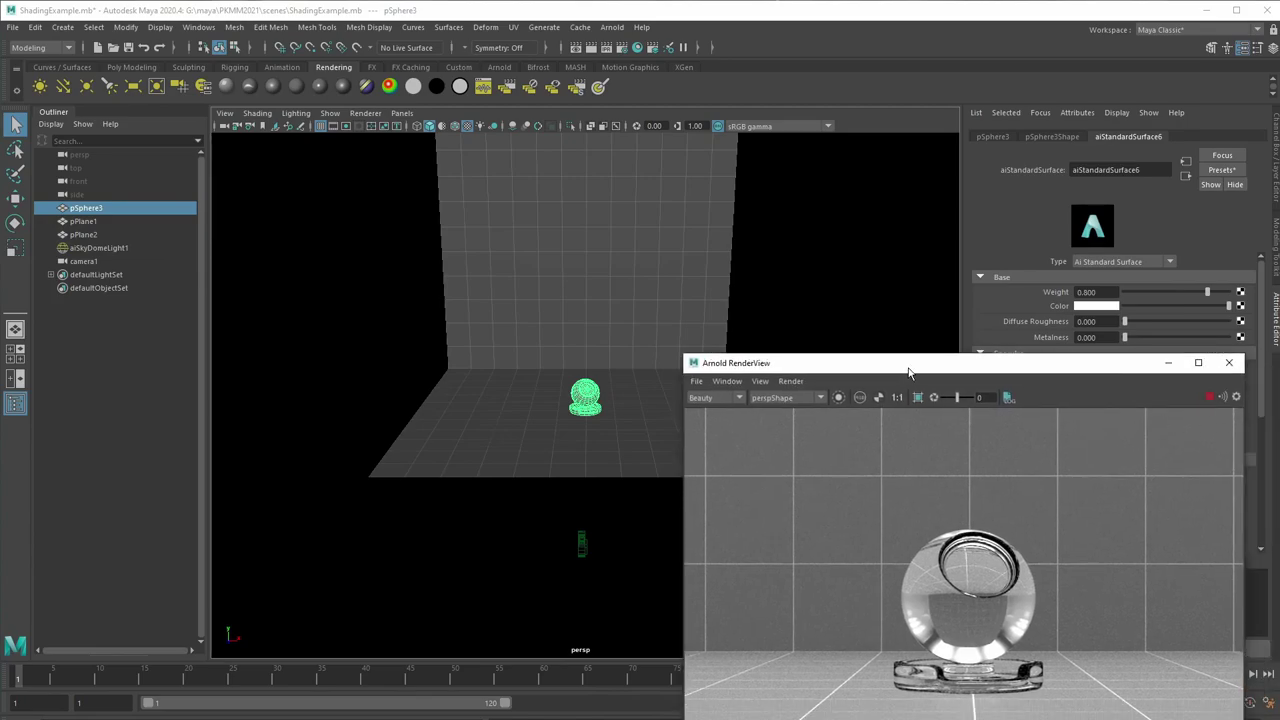
pyautogui.moveTo(909, 369); pyautogui.dragTo(776, 265)
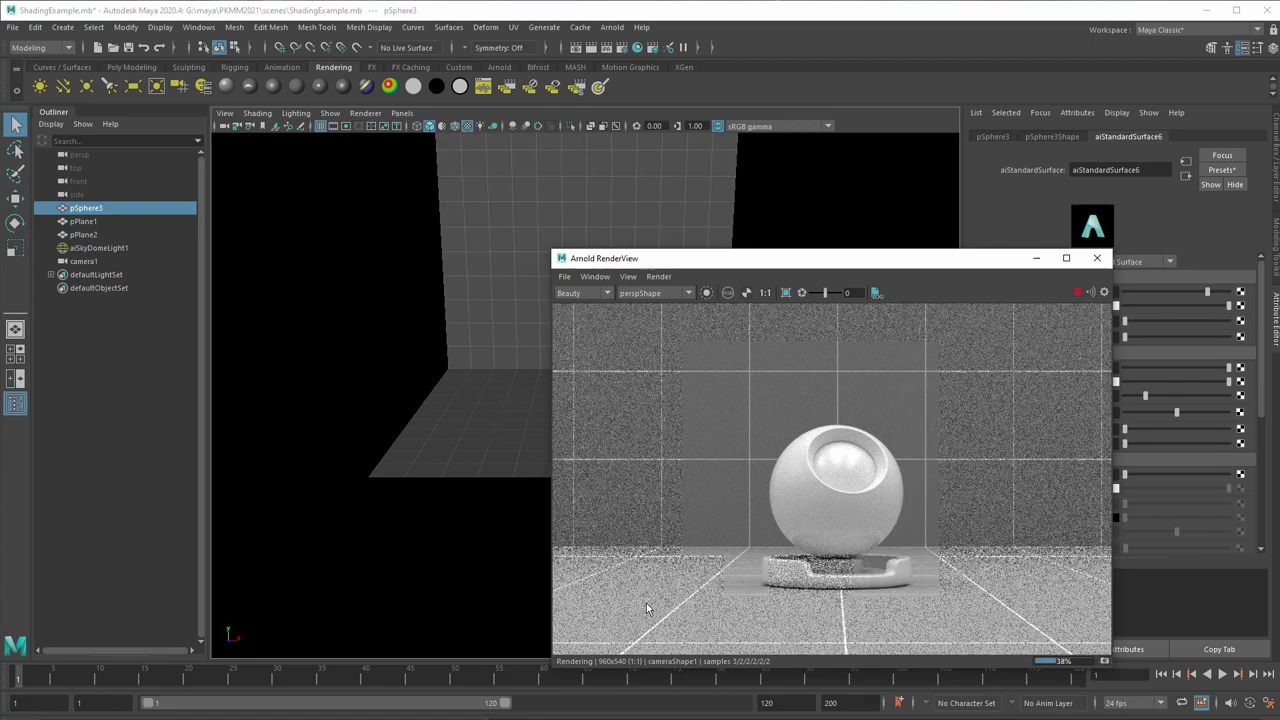
# Limit the Arnold render to a crop region enclosing the shader ball and its base
pyautogui.click(786, 292)
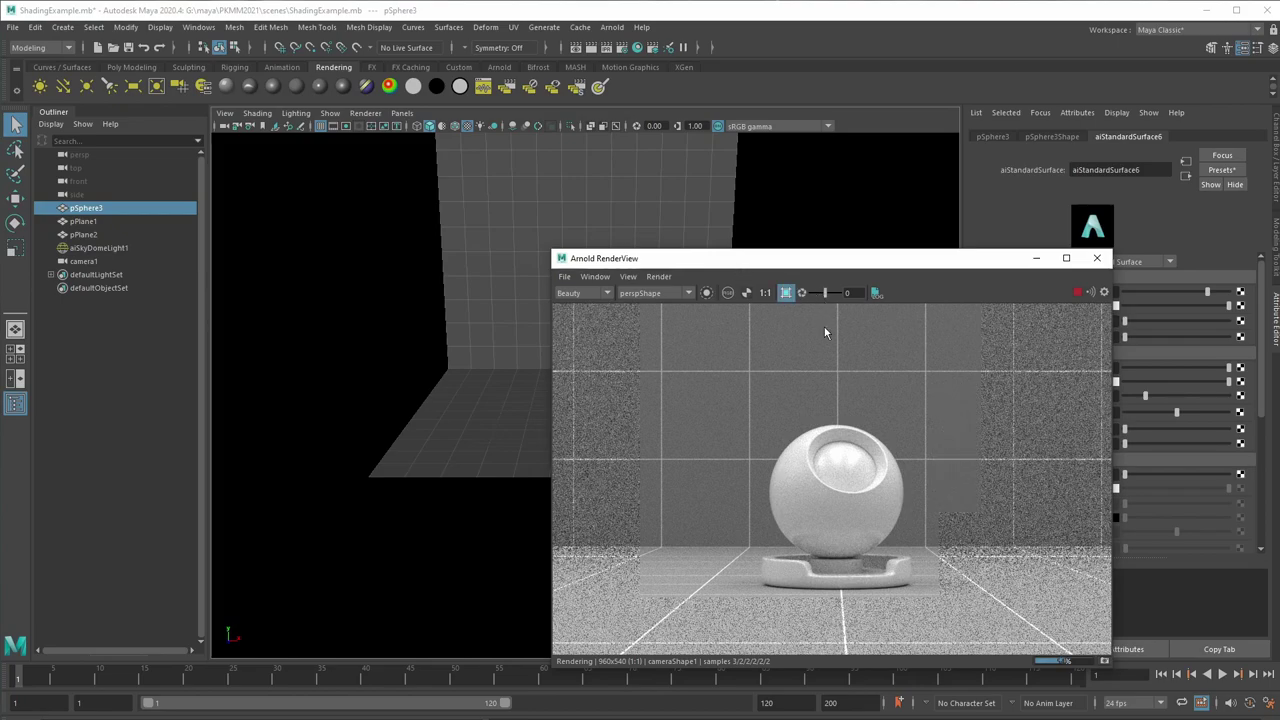
pyautogui.moveTo(746, 403); pyautogui.dragTo(921, 548)
pyautogui.moveTo(925, 605); pyautogui.dragTo(925, 600)
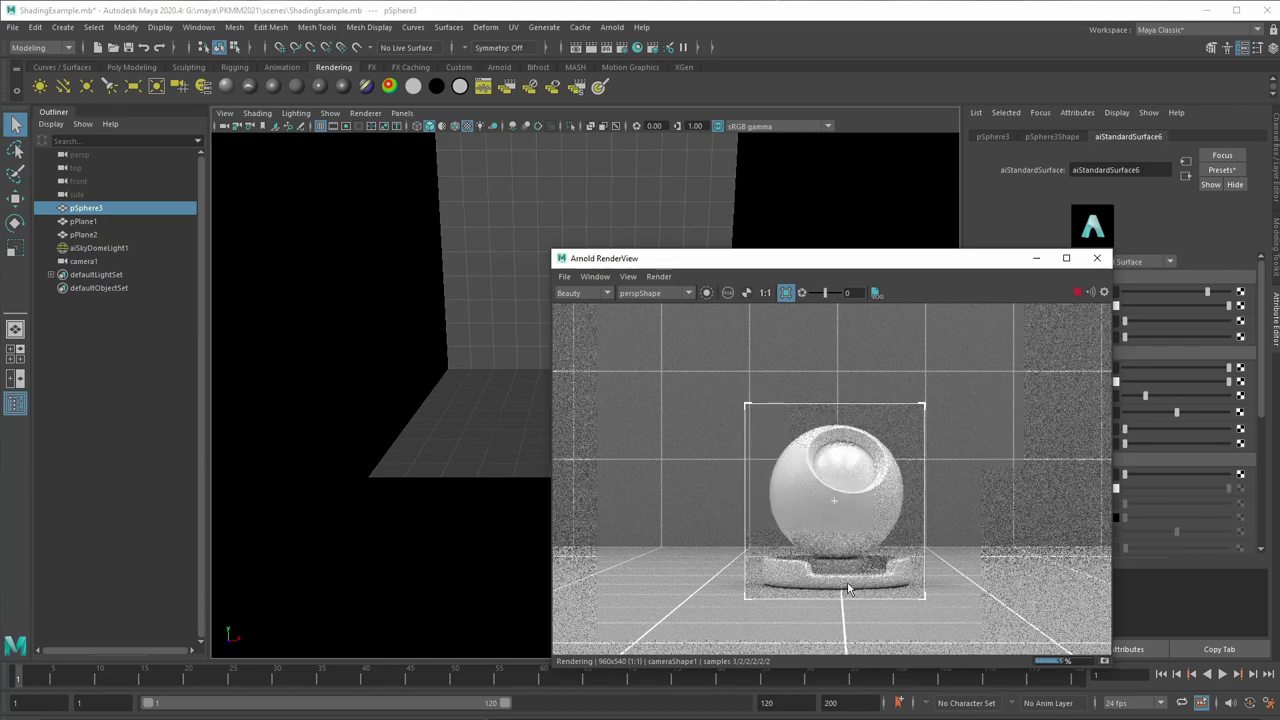
# Assign a new aiStandardSurface material to pSphere3, keeping the render view clear of the material's attributes
pyautogui.moveTo(840, 270); pyautogui.dragTo(321, 466)
pyautogui.rightClick(587, 398)
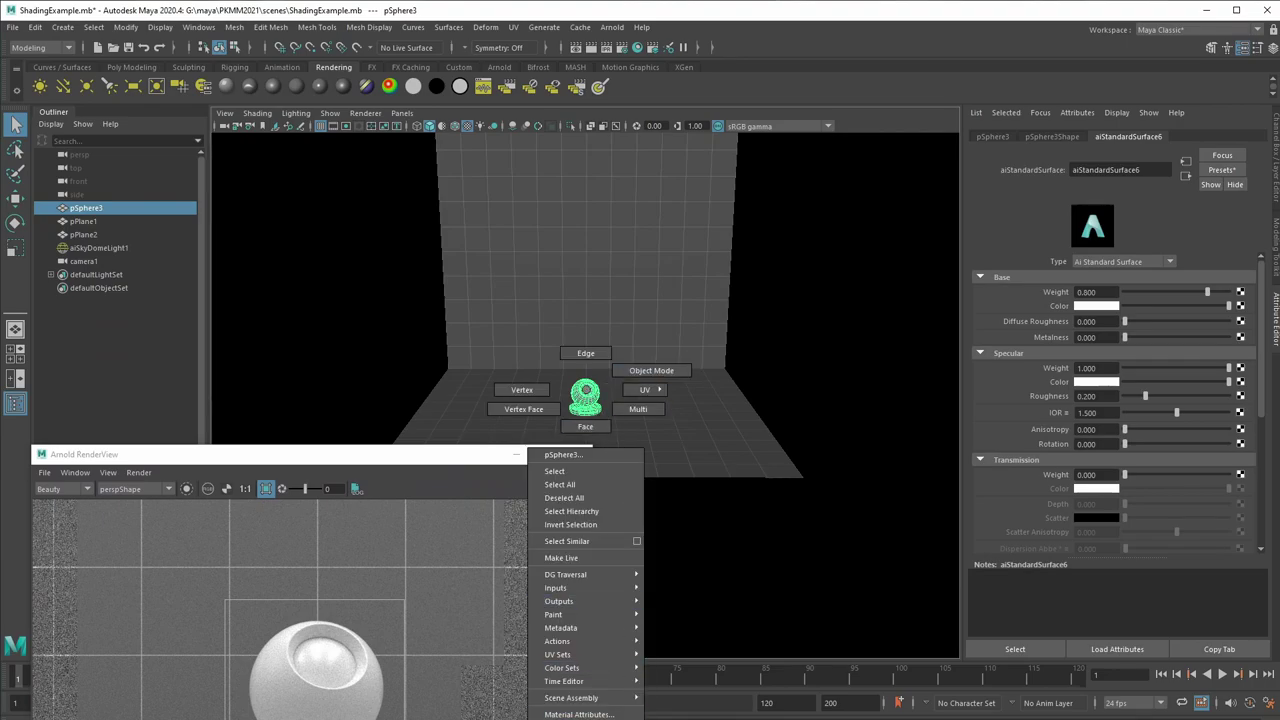
pyautogui.click(578, 716)
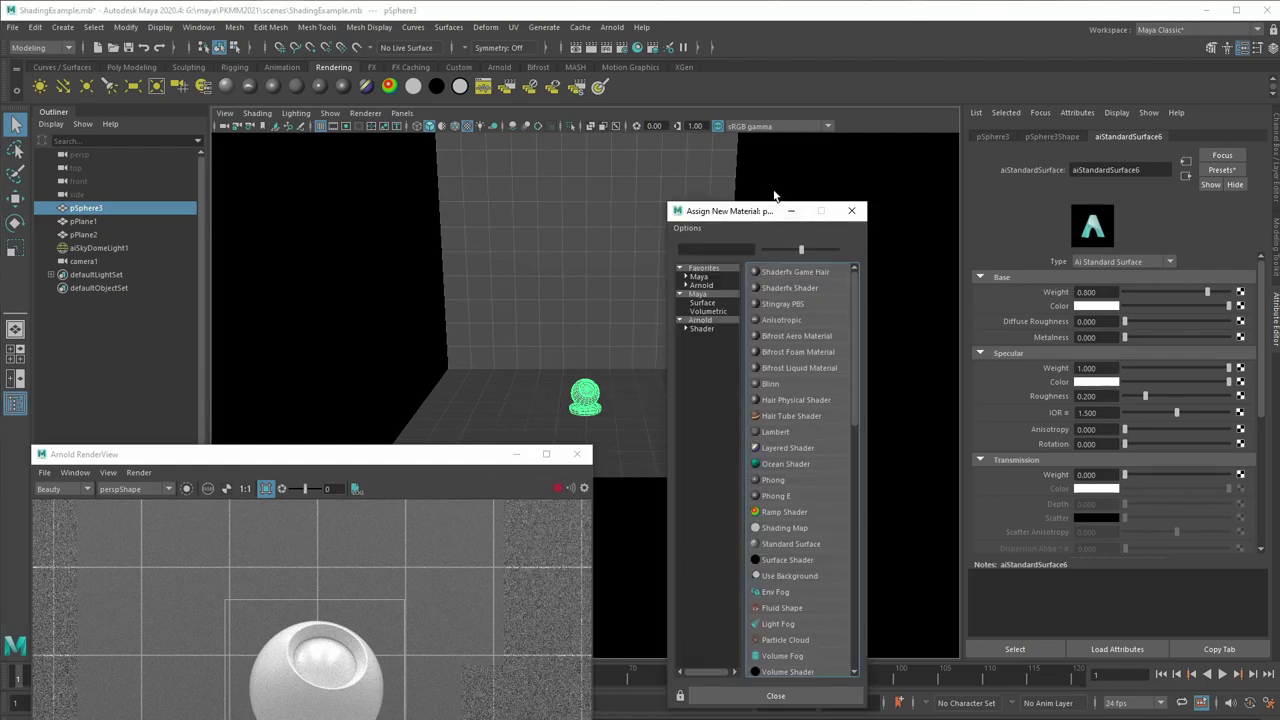
pyautogui.click(700, 320)
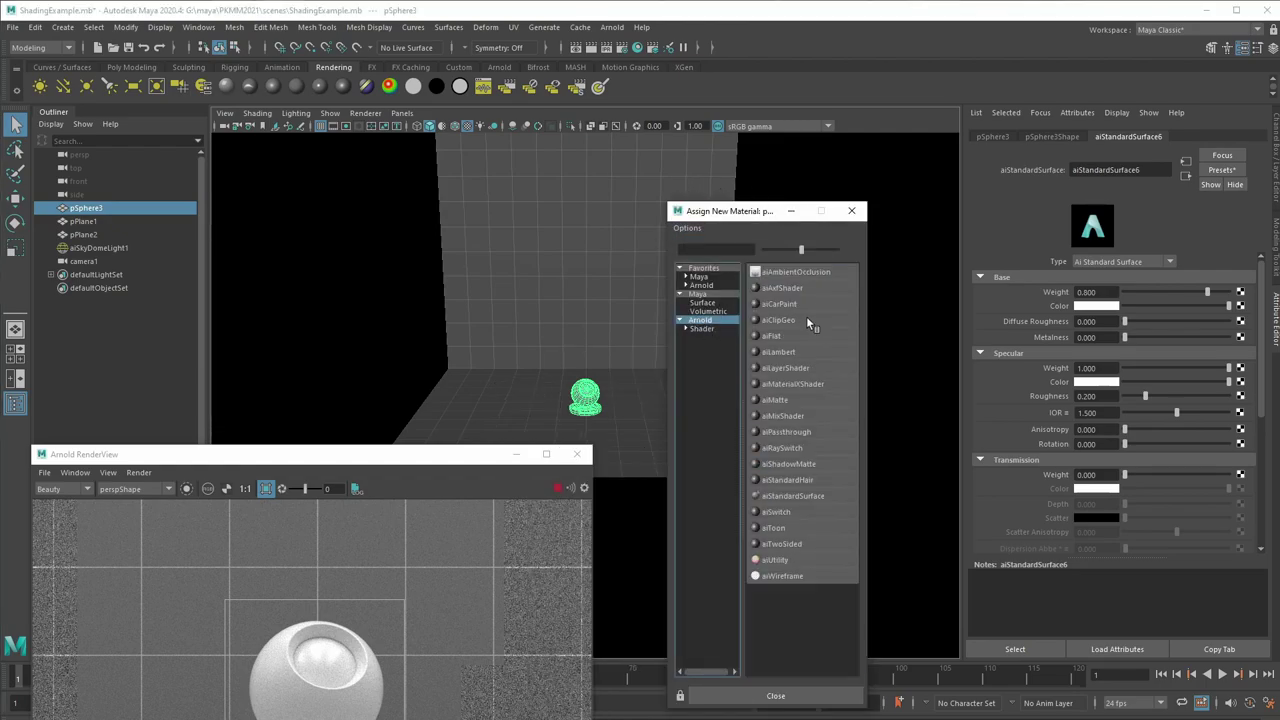
pyautogui.click(786, 496)
pyautogui.moveTo(408, 457); pyautogui.dragTo(526, 189)
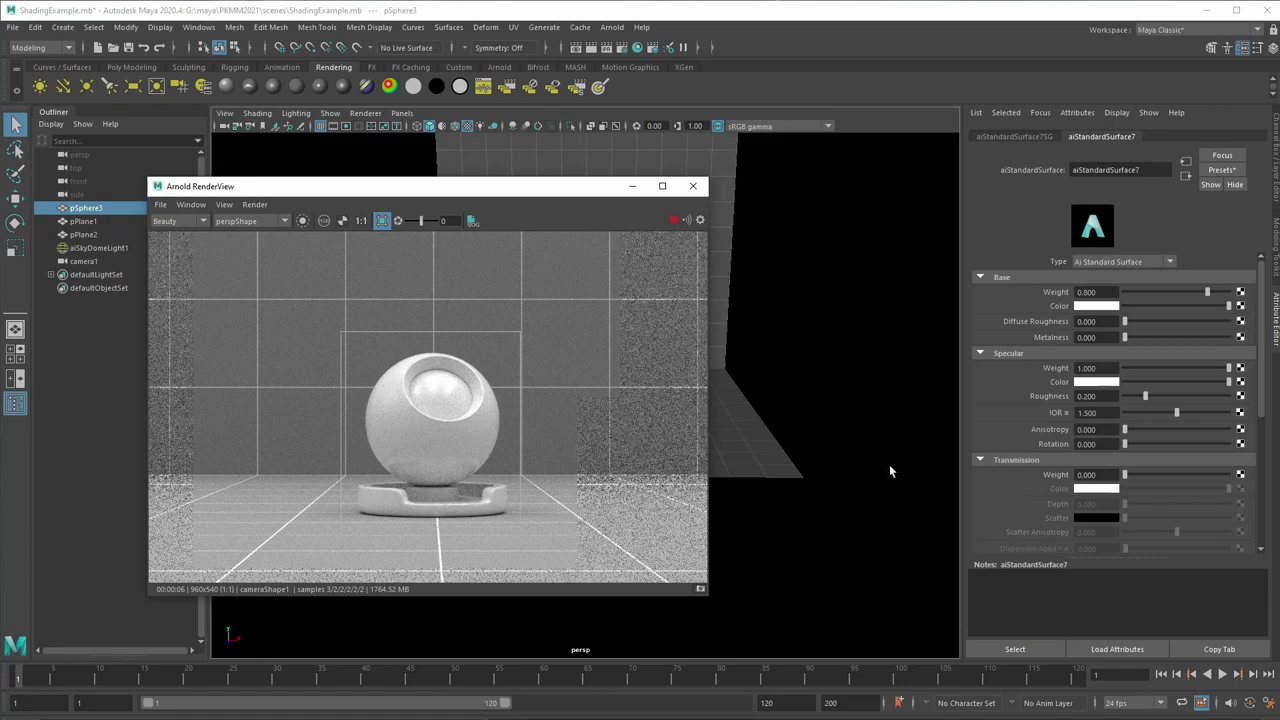
pyautogui.moveTo(400, 186); pyautogui.dragTo(287, 232)
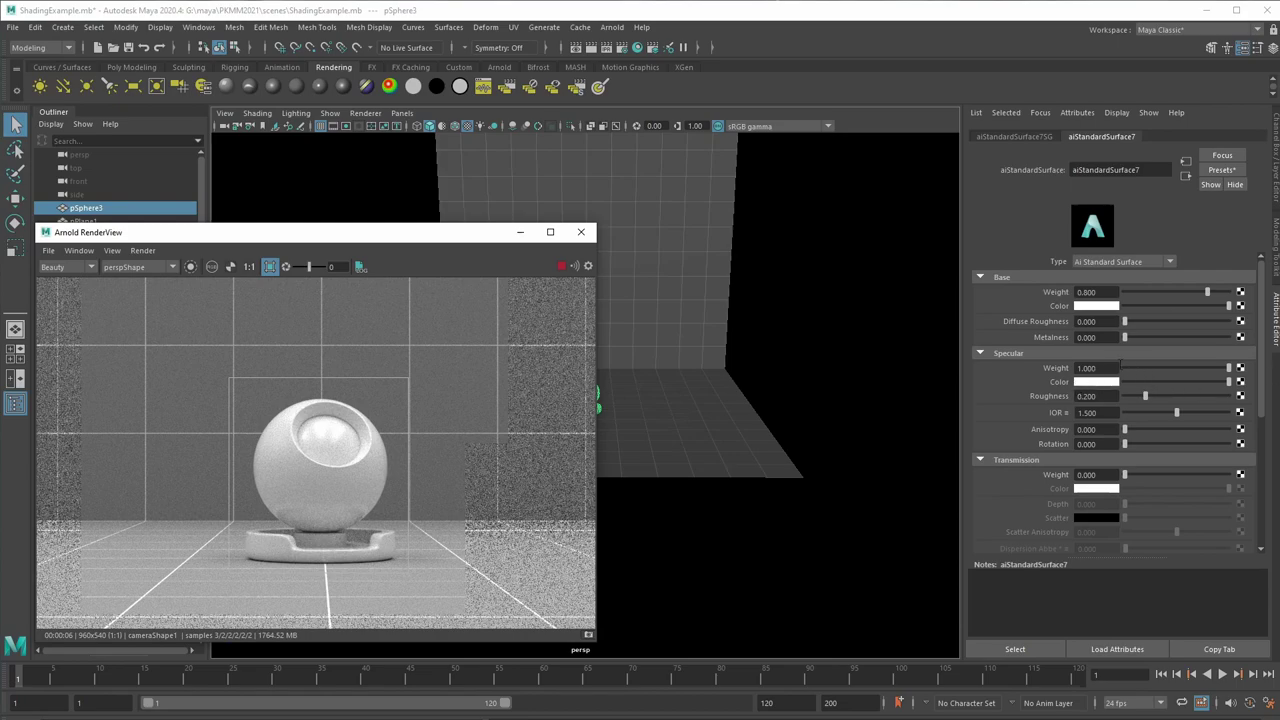
# Lower the new material's specular weight to 0.1 and finally to 0
pyautogui.moveTo(1166, 364); pyautogui.dragTo(1127, 368)
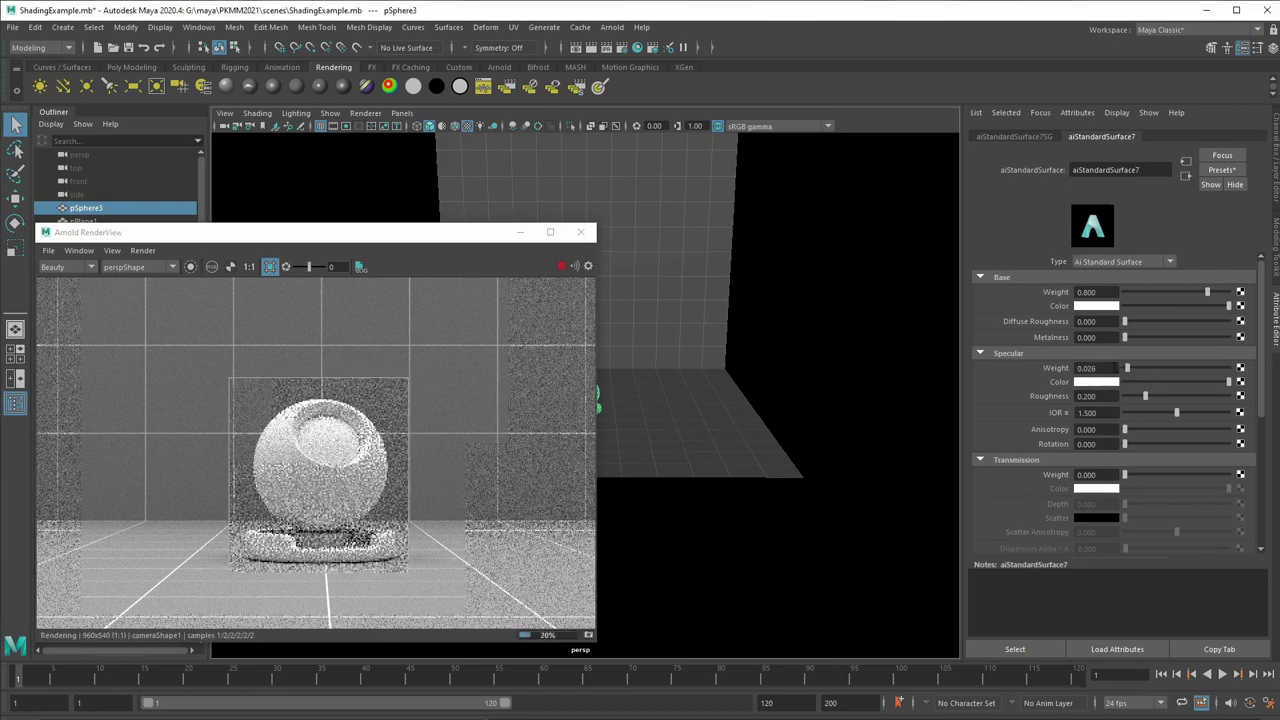
pyautogui.doubleClick(1096, 368)
pyautogui.write('0.1')
pyautogui.press('Return')
pyautogui.scroll(-1, 1110, 400)
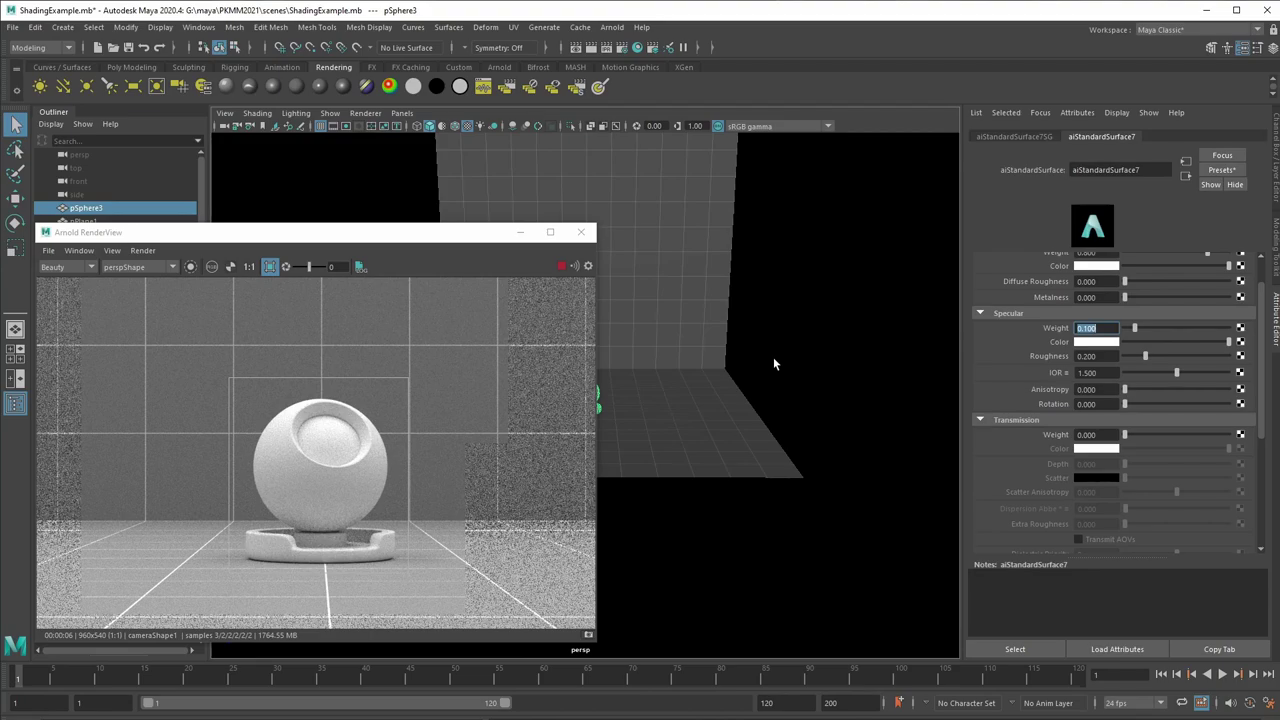
pyautogui.scroll(2, 773, 357)
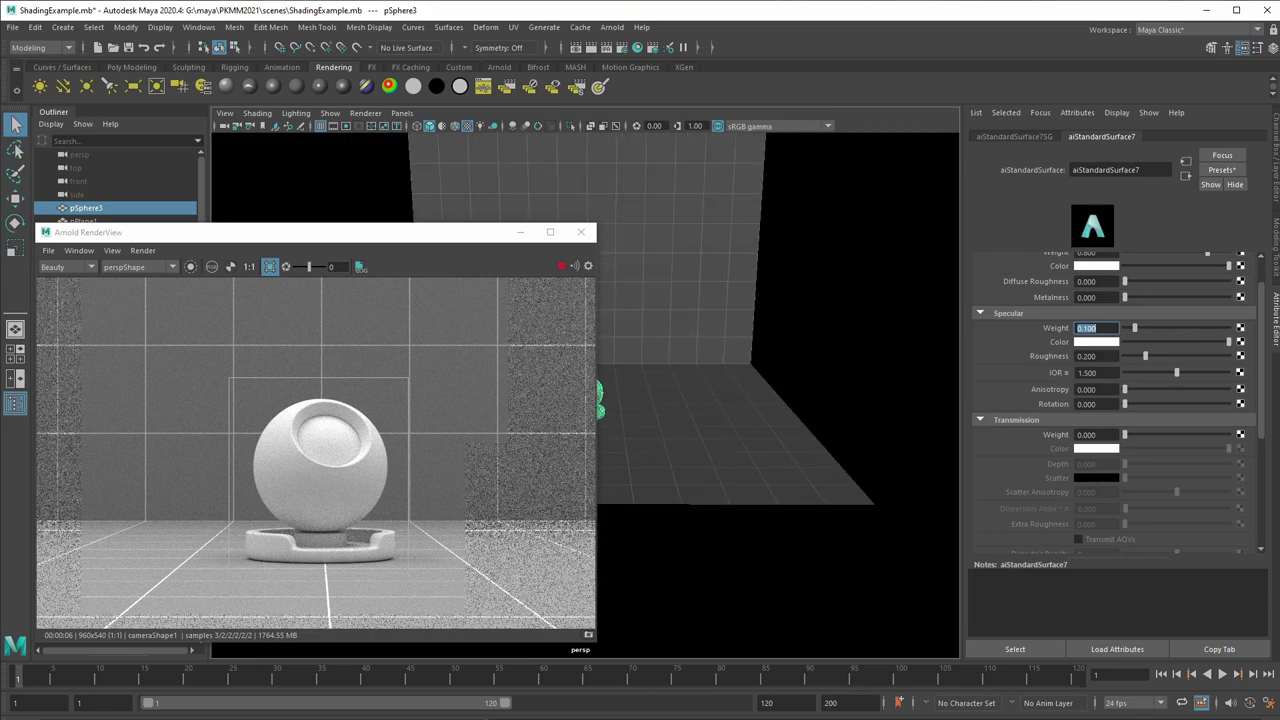
pyautogui.write('0')
pyautogui.press('Return')
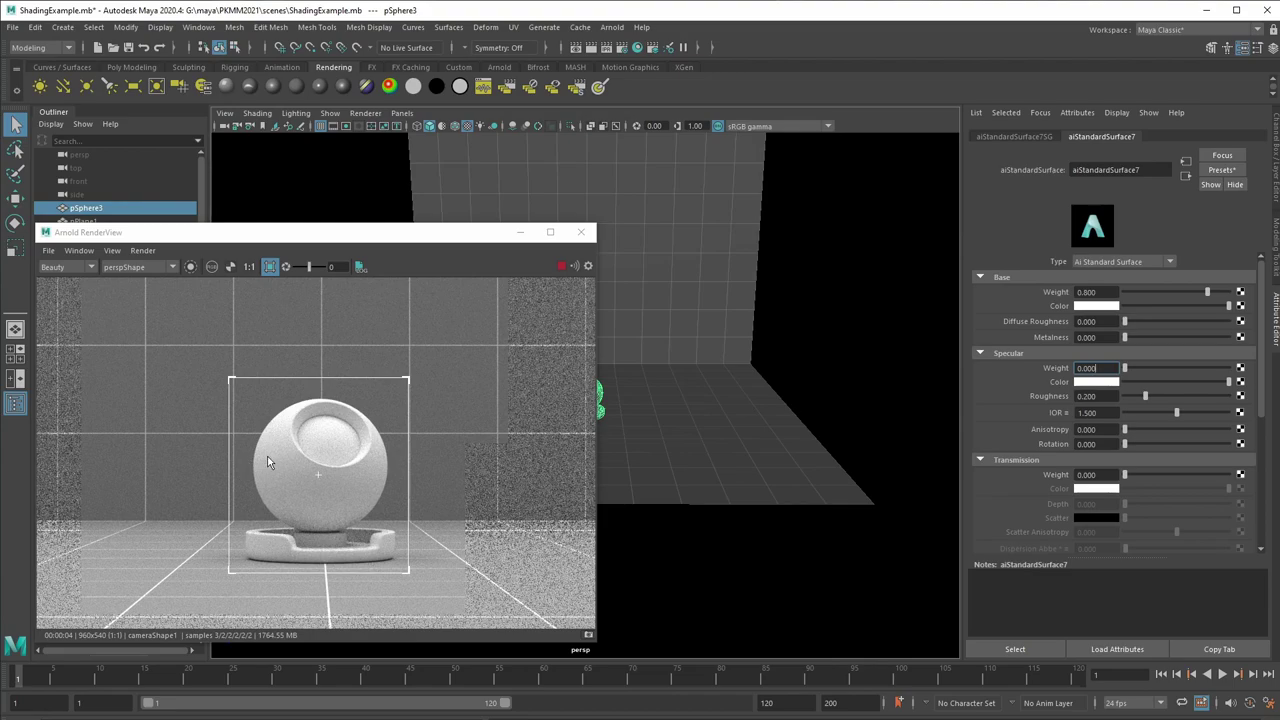
# Set the base weight to 1, and test a diffuse roughness of 1 before undoing it
pyautogui.moveTo(1207, 291); pyautogui.dragTo(1228, 291)
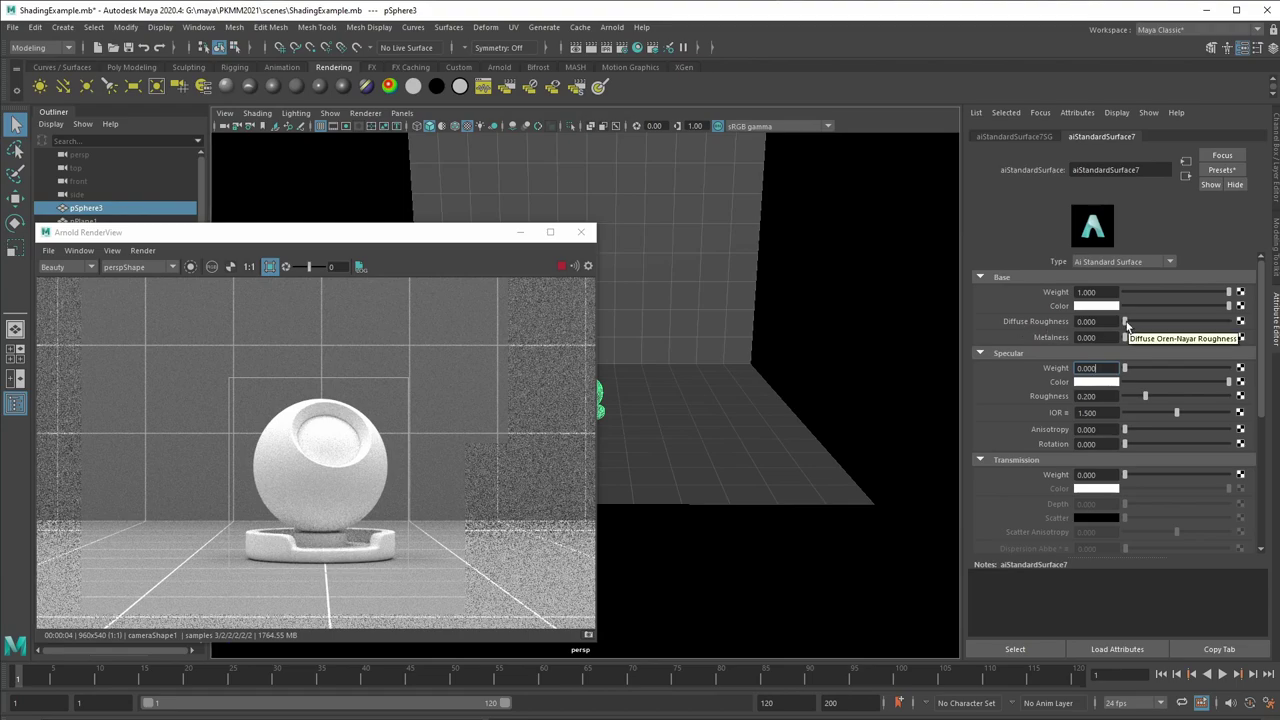
pyautogui.moveTo(1126, 321); pyautogui.dragTo(1230, 321)
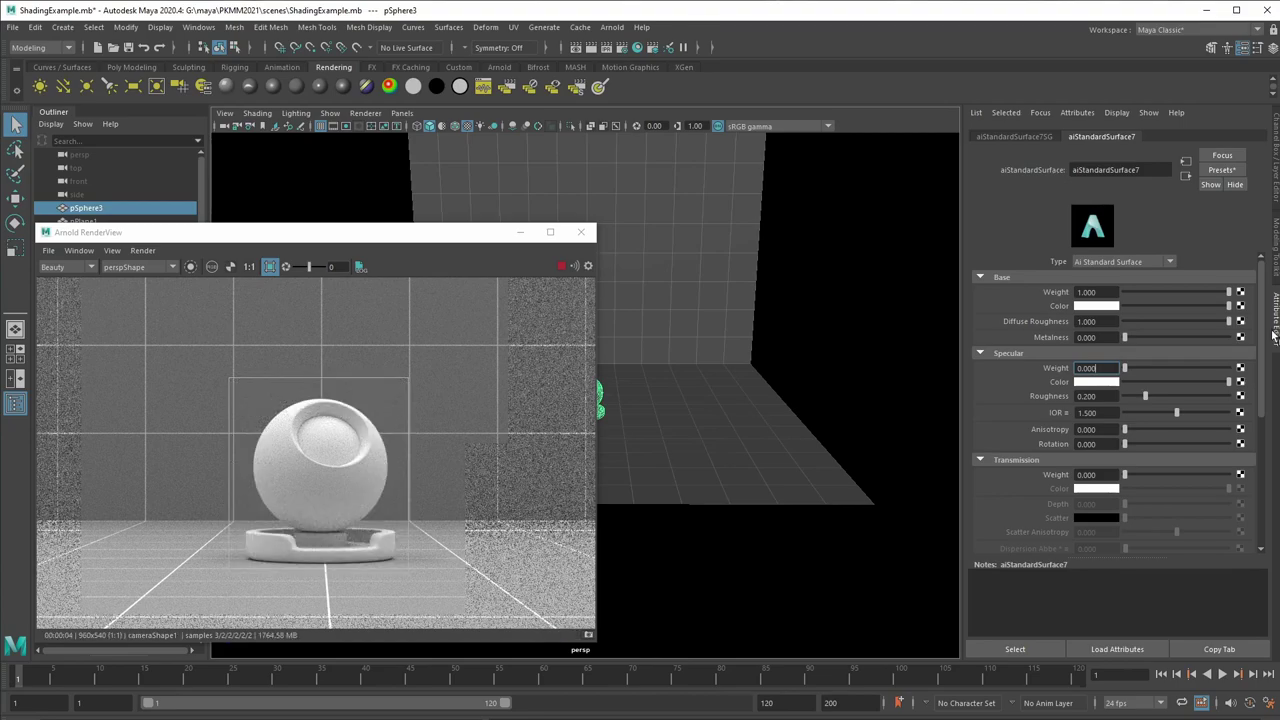
pyautogui.hotkey('ctrl', 'z')
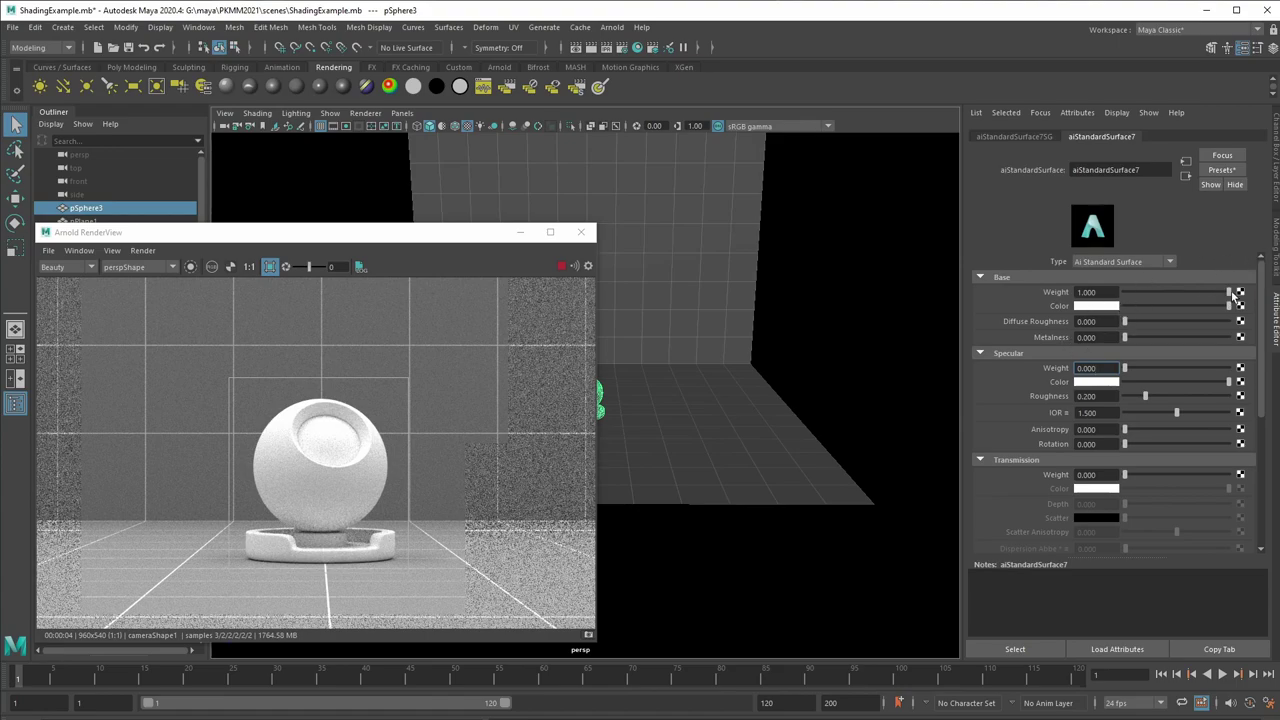
# Isolate a sharp specular reflection with base weight 0, specular weight 1 and specular roughness 0
pyautogui.moveTo(1230, 292); pyautogui.dragTo(1124, 295)
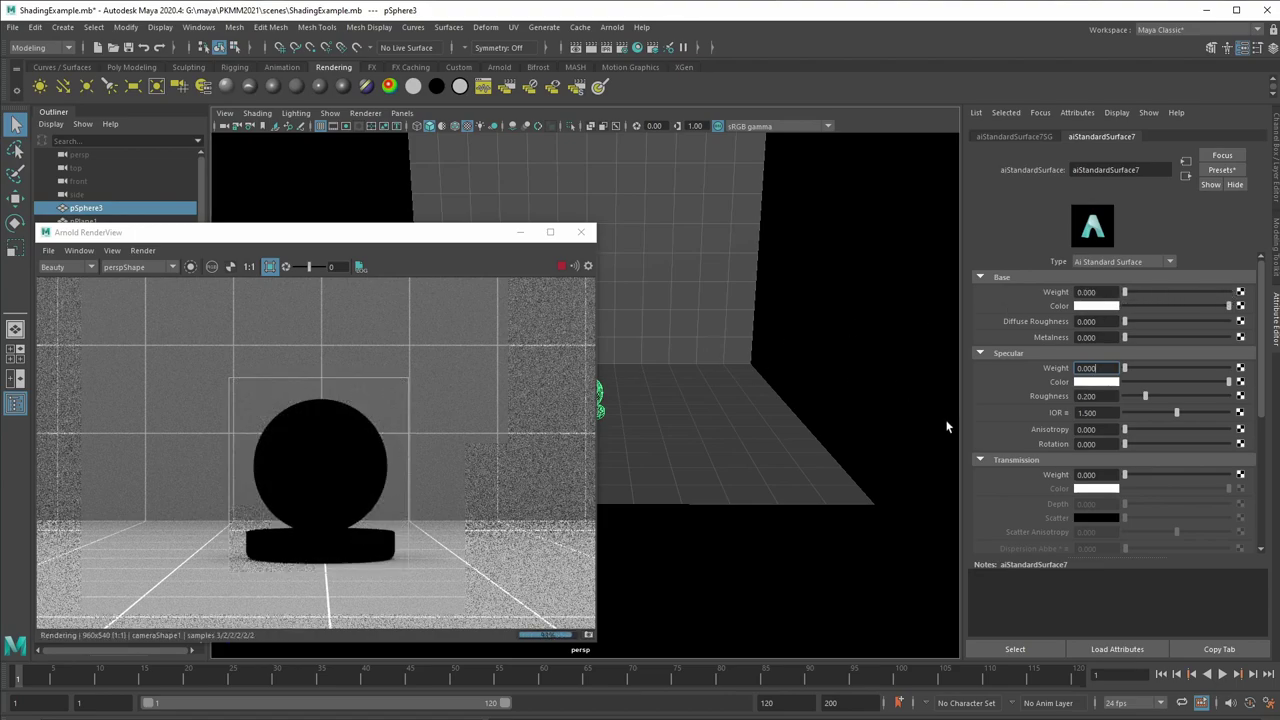
pyautogui.moveTo(1125, 369); pyautogui.dragTo(1232, 369)
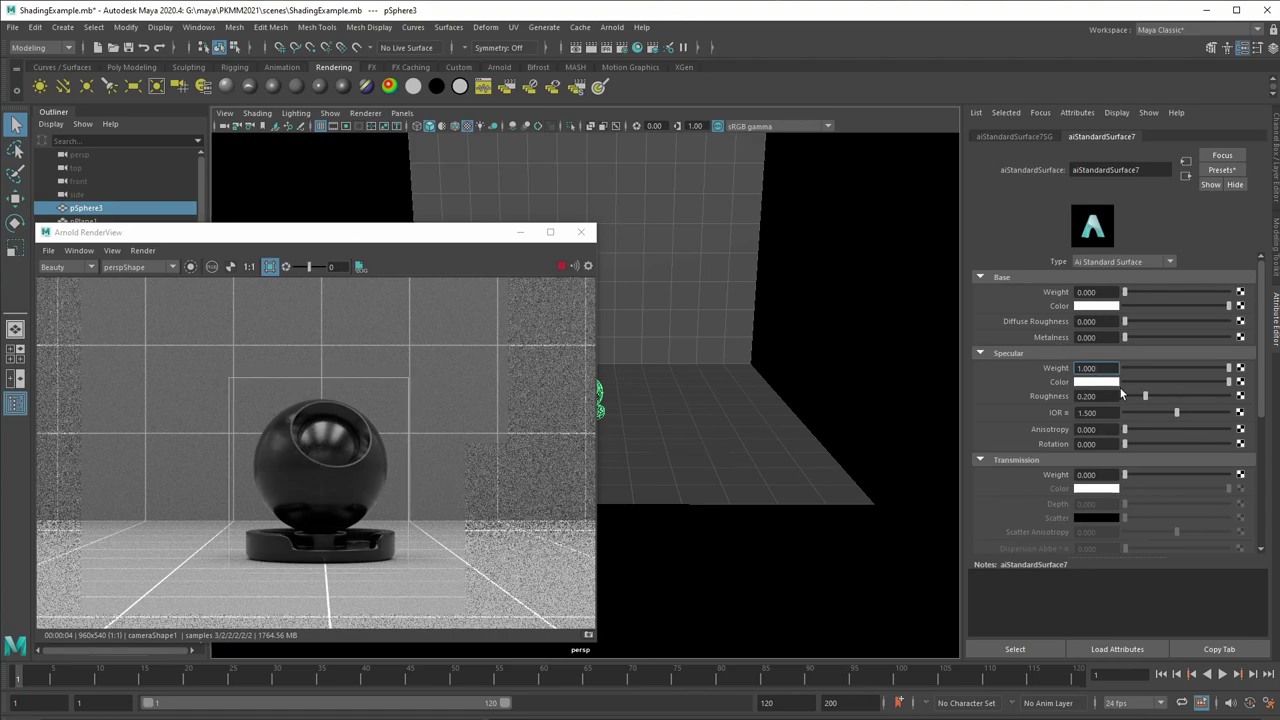
pyautogui.moveTo(1146, 397); pyautogui.dragTo(1124, 398)
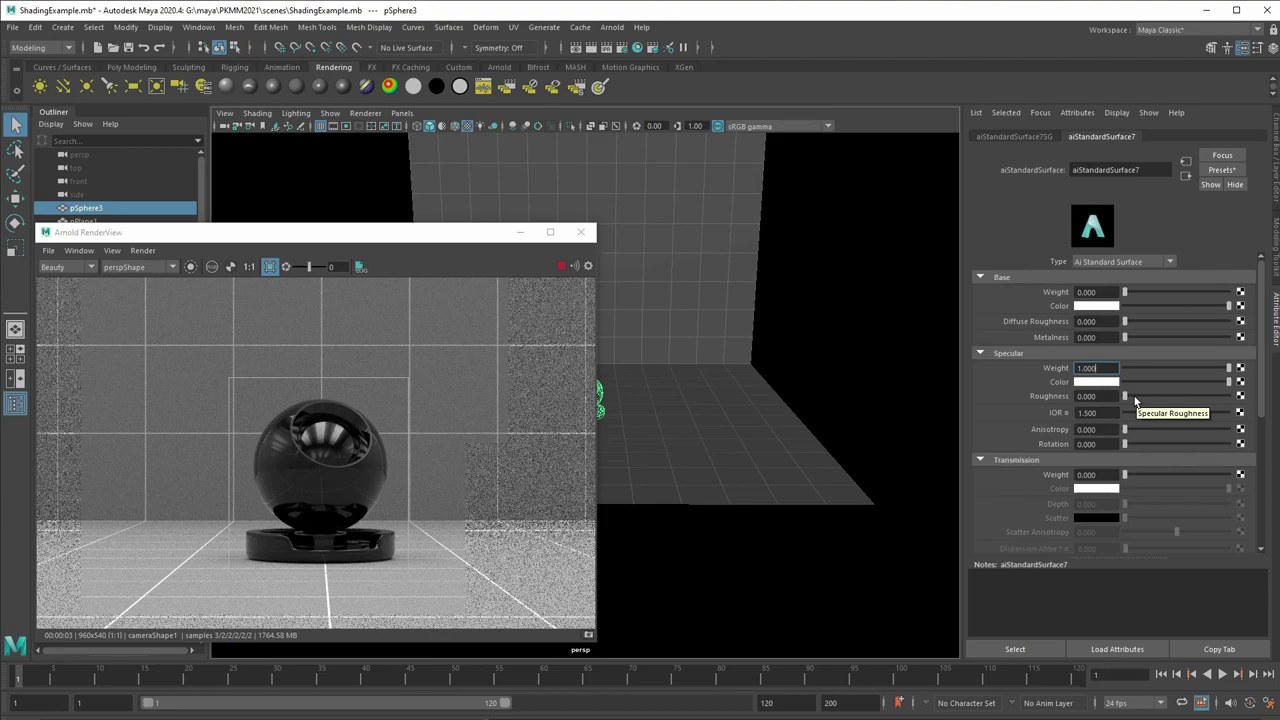
# Try a specular roughness of 1 on the material and undo it
pyautogui.moveTo(1126, 397); pyautogui.dragTo(1245, 400)
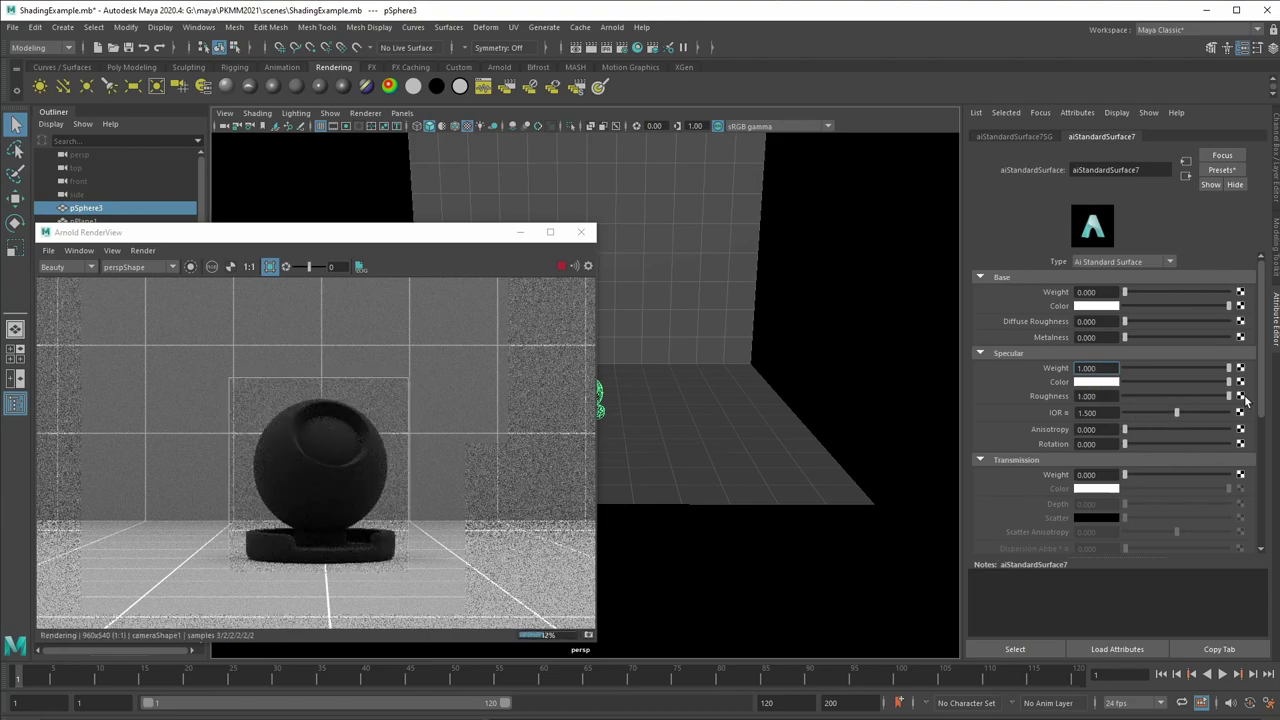
pyautogui.hotkey('ctrl', 'z')
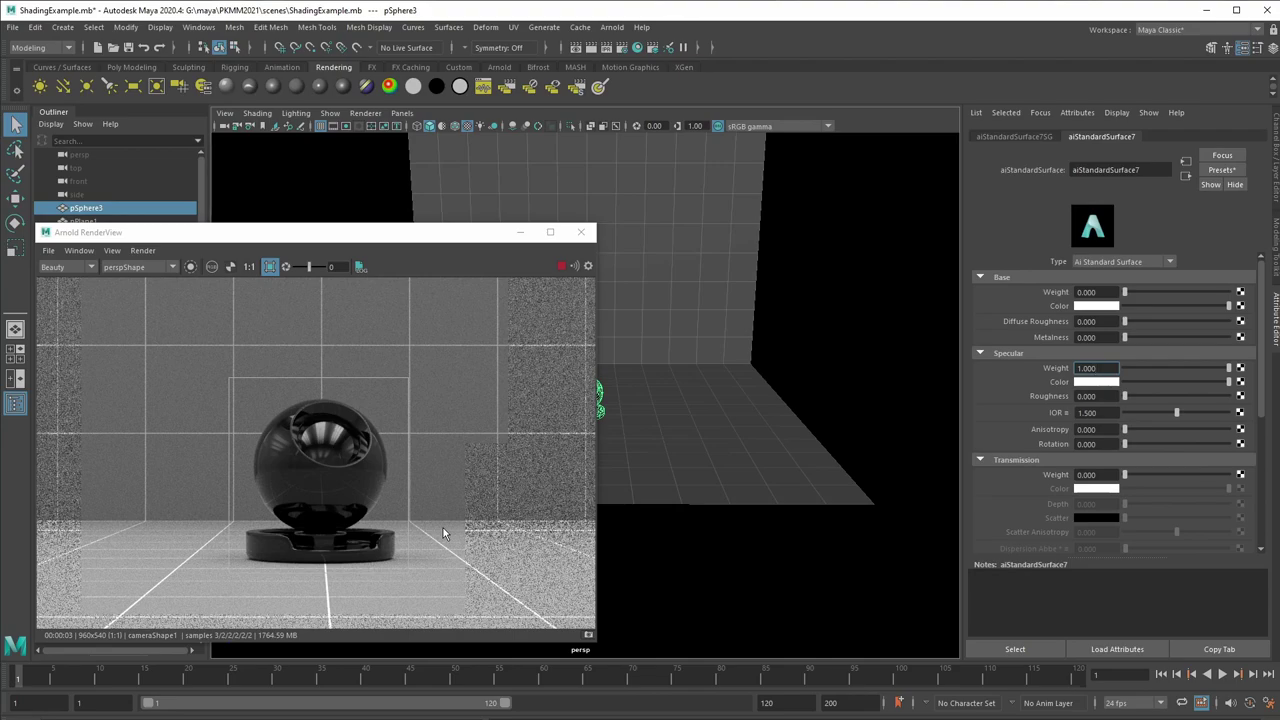
# Turn the material into polished metal with base weight 1 and metalness 1
pyautogui.moveTo(1126, 292); pyautogui.dragTo(1230, 292)
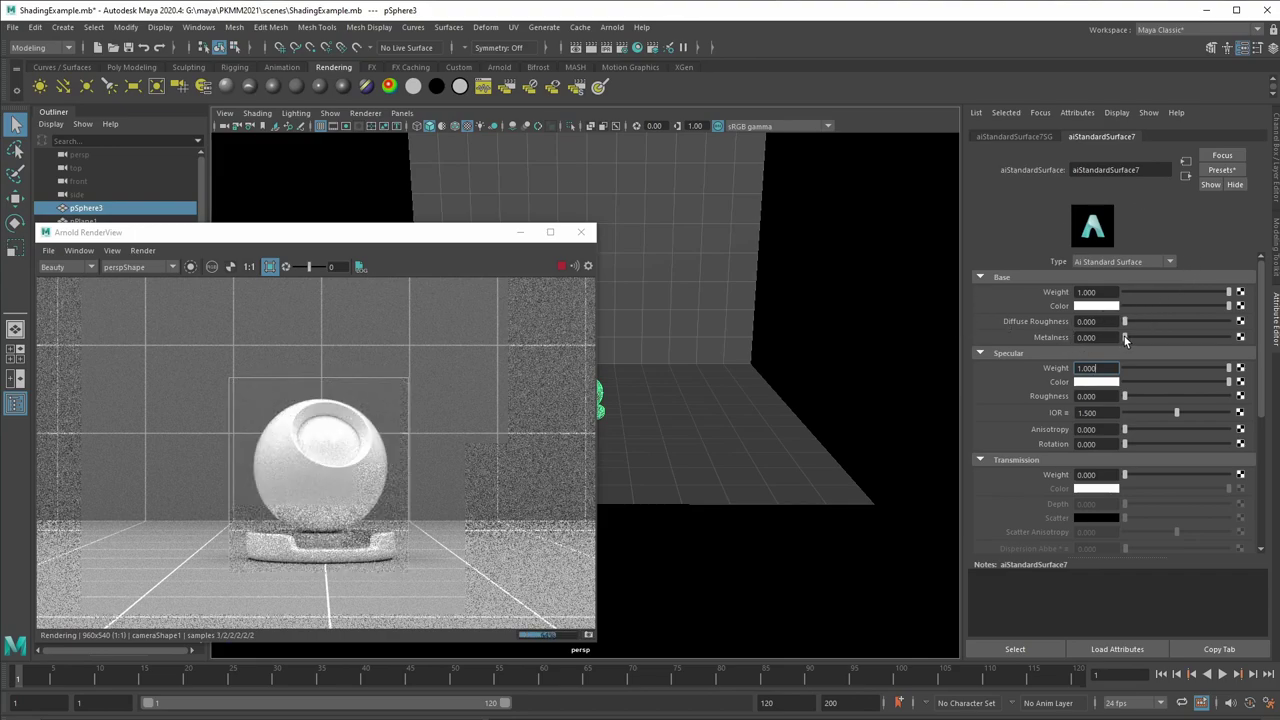
pyautogui.moveTo(1125, 338); pyautogui.dragTo(1263, 343)
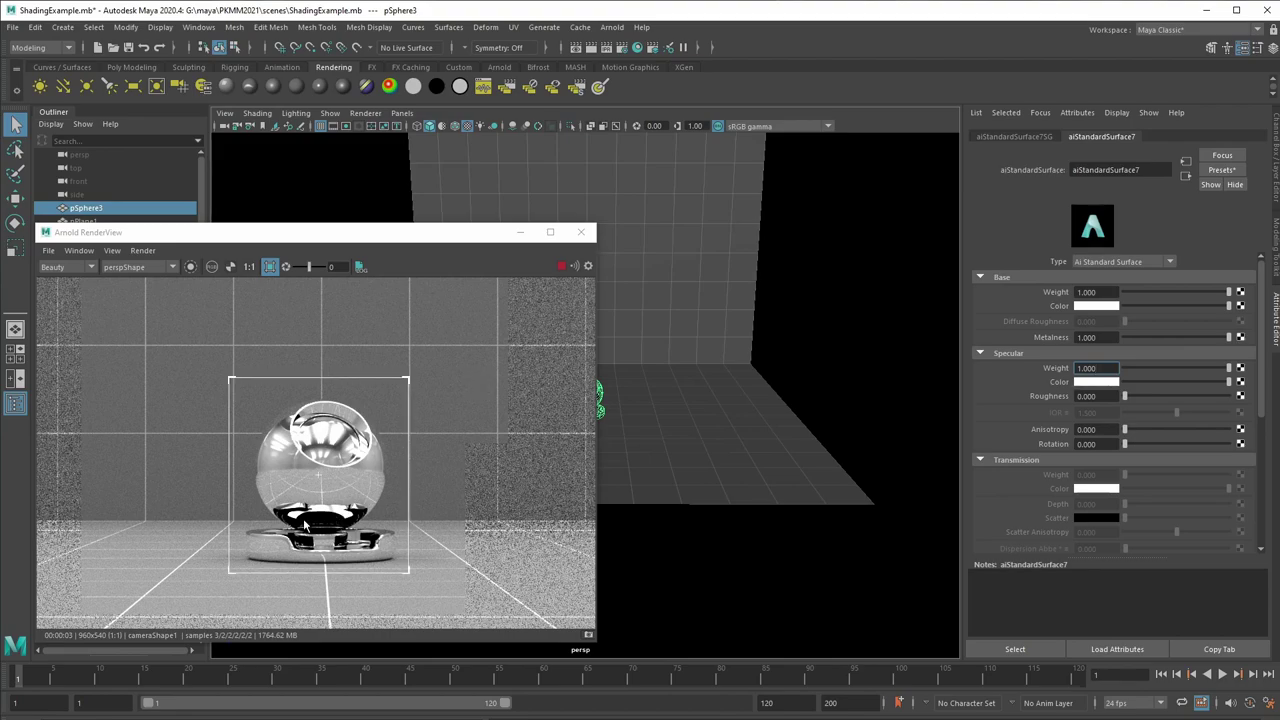
# Raise the Arnold specular ray depth in the render settings to 2, 8 and finally 12, and close the settings
pyautogui.click(621, 47)
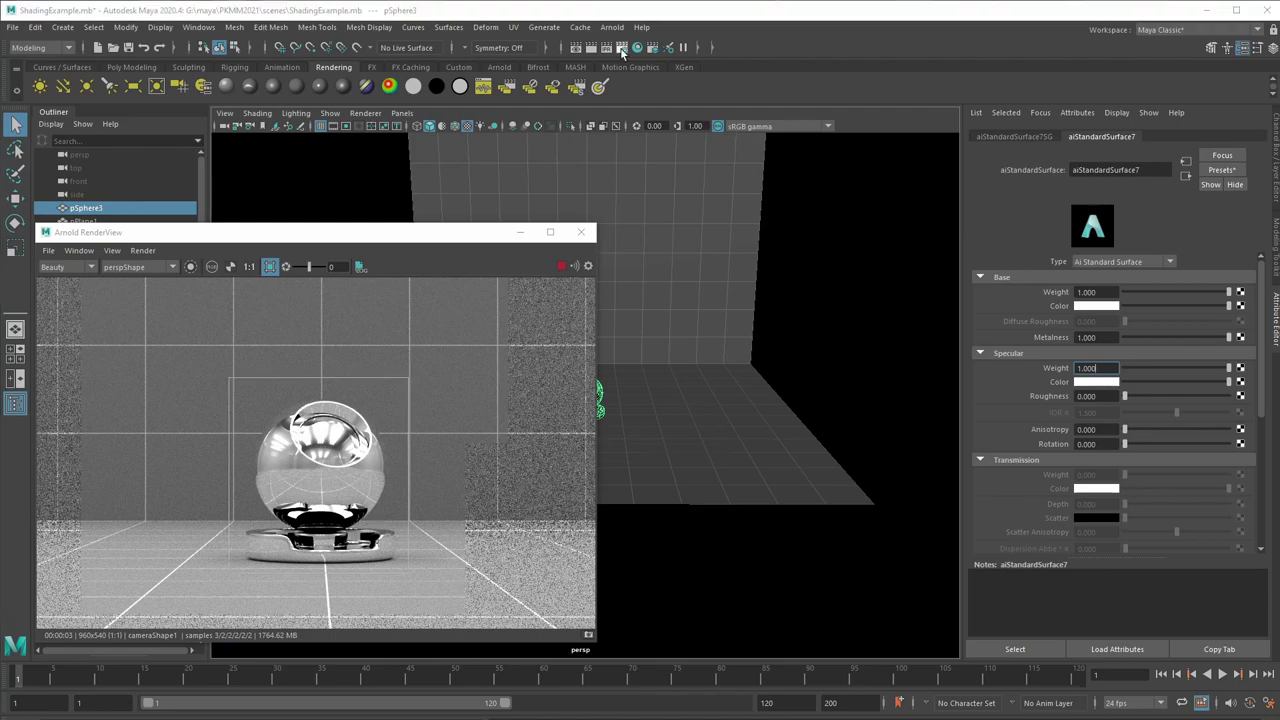
pyautogui.moveTo(625, 205); pyautogui.dragTo(628, 187)
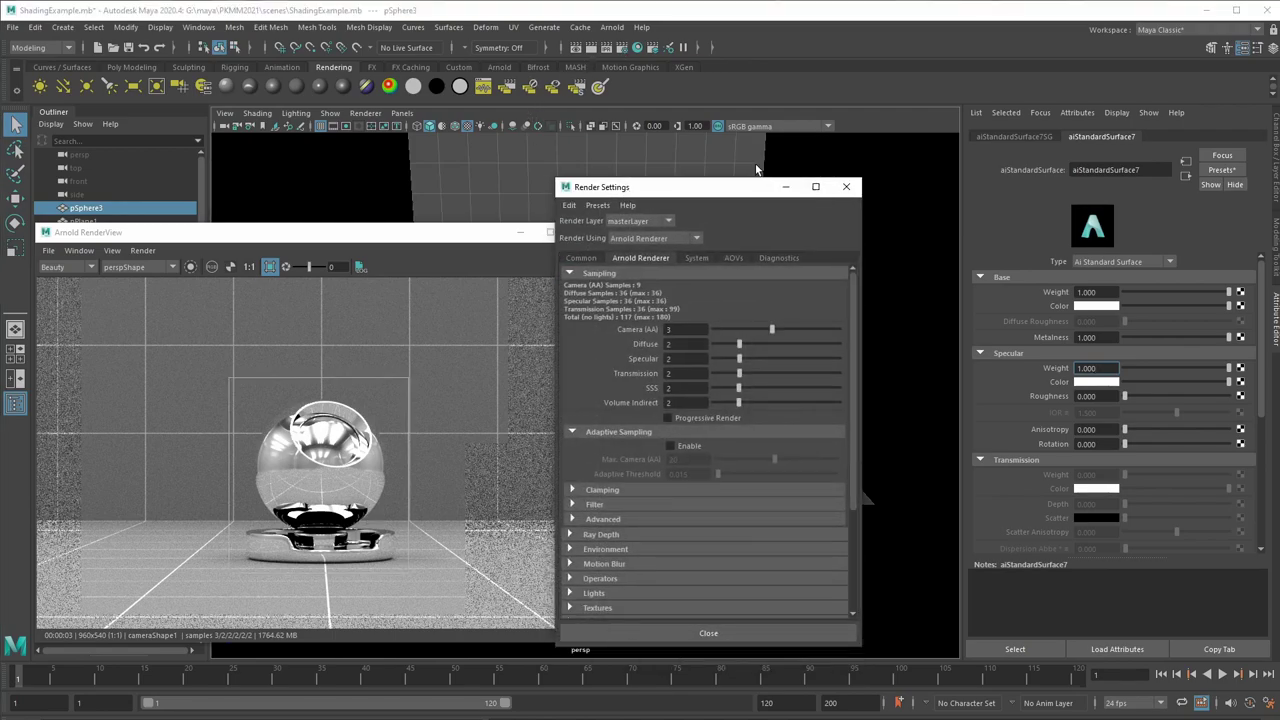
pyautogui.click(571, 535)
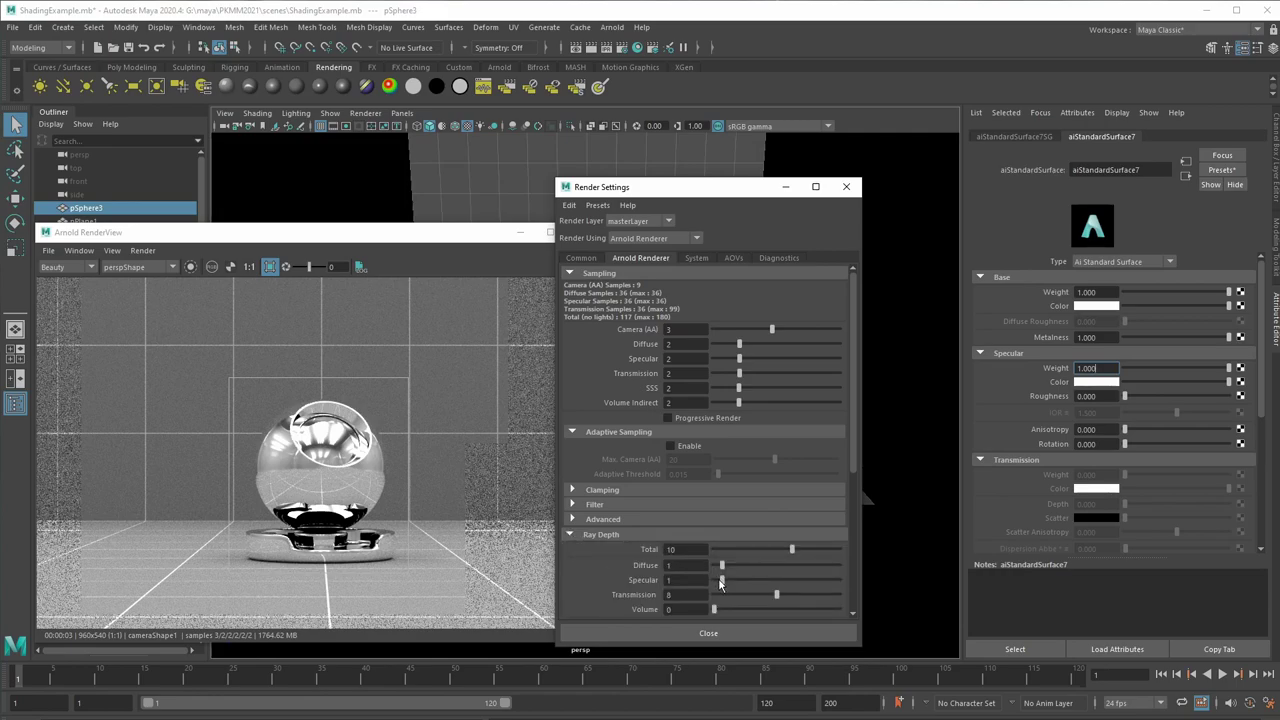
pyautogui.moveTo(724, 582); pyautogui.dragTo(734, 585)
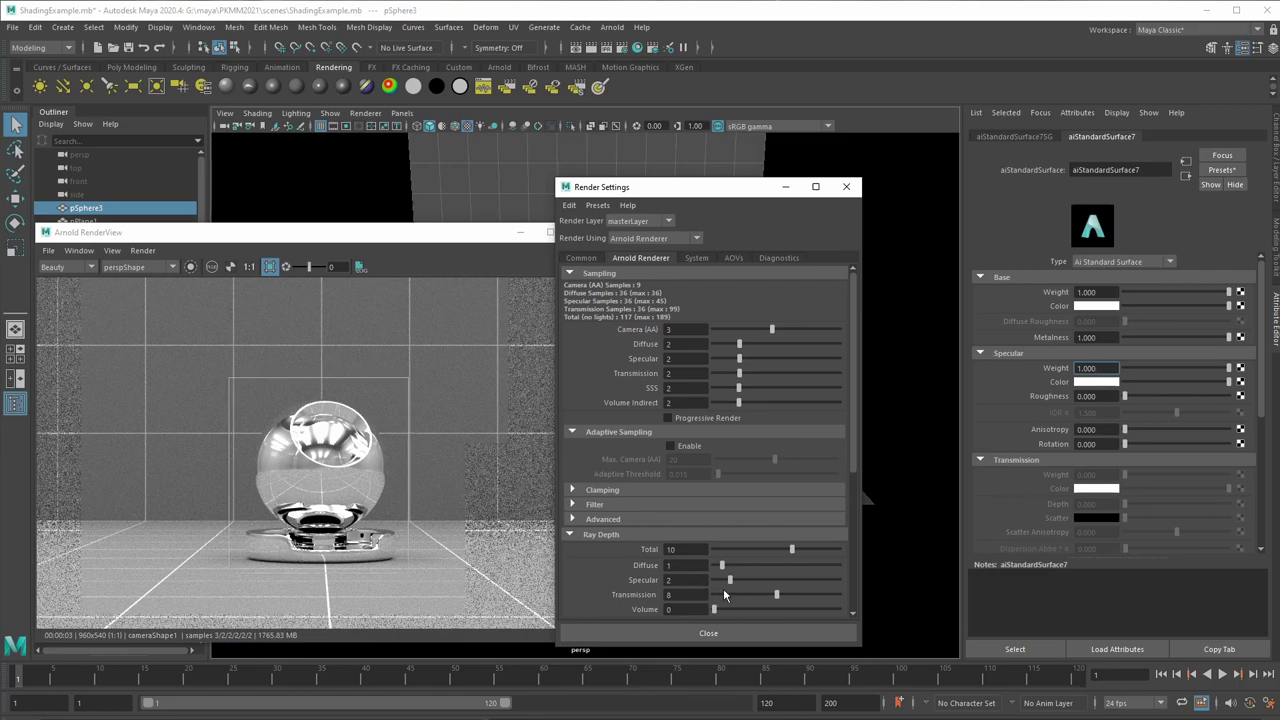
pyautogui.moveTo(733, 580); pyautogui.dragTo(776, 580)
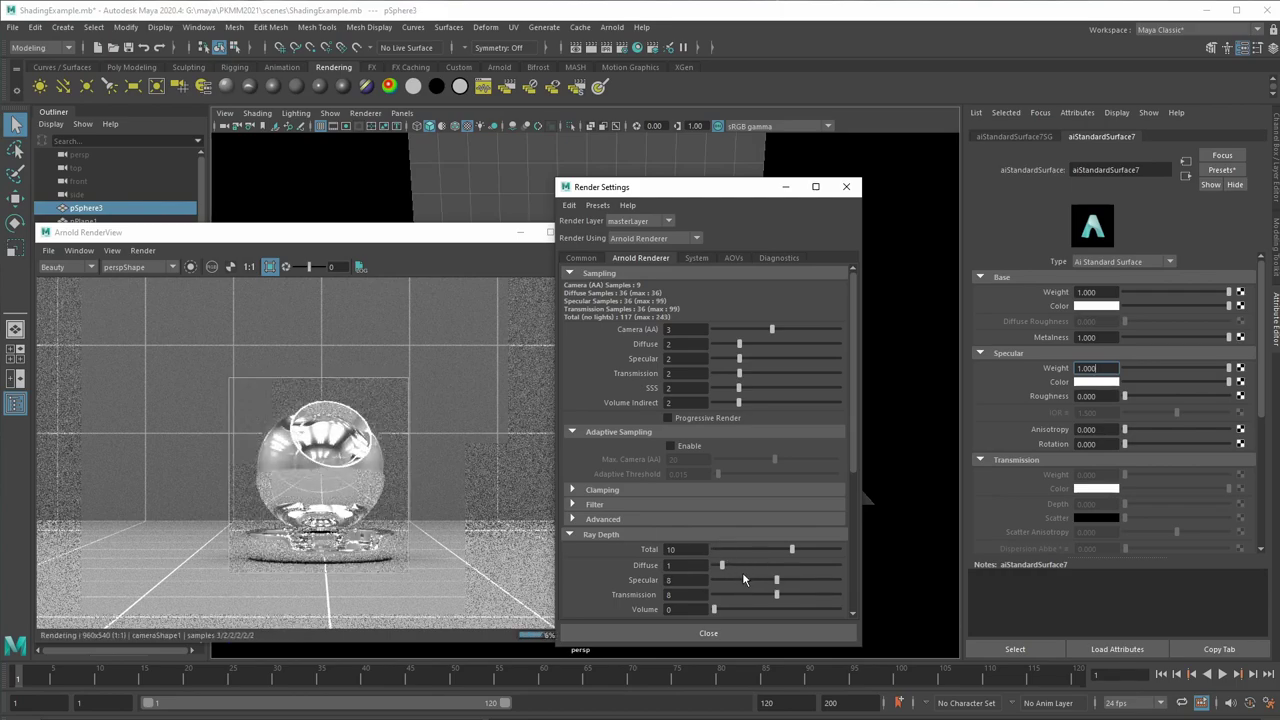
pyautogui.moveTo(777, 578); pyautogui.dragTo(807, 576)
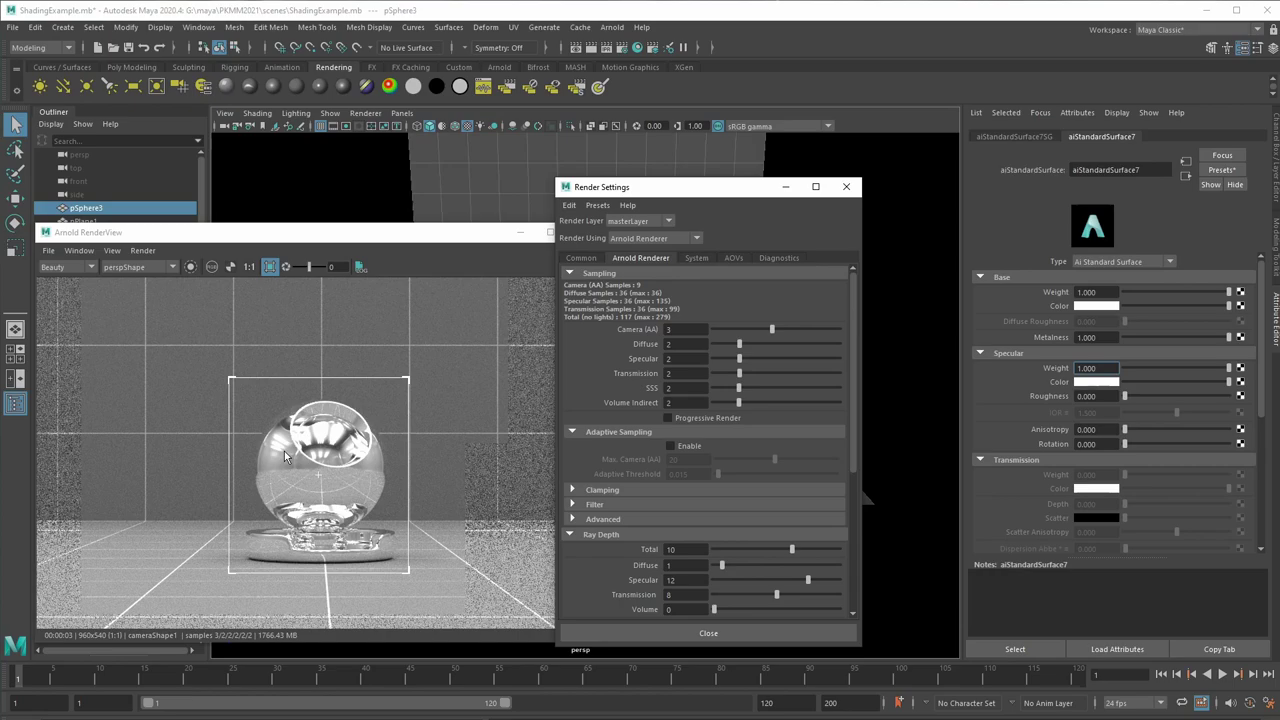
pyautogui.click(770, 633)
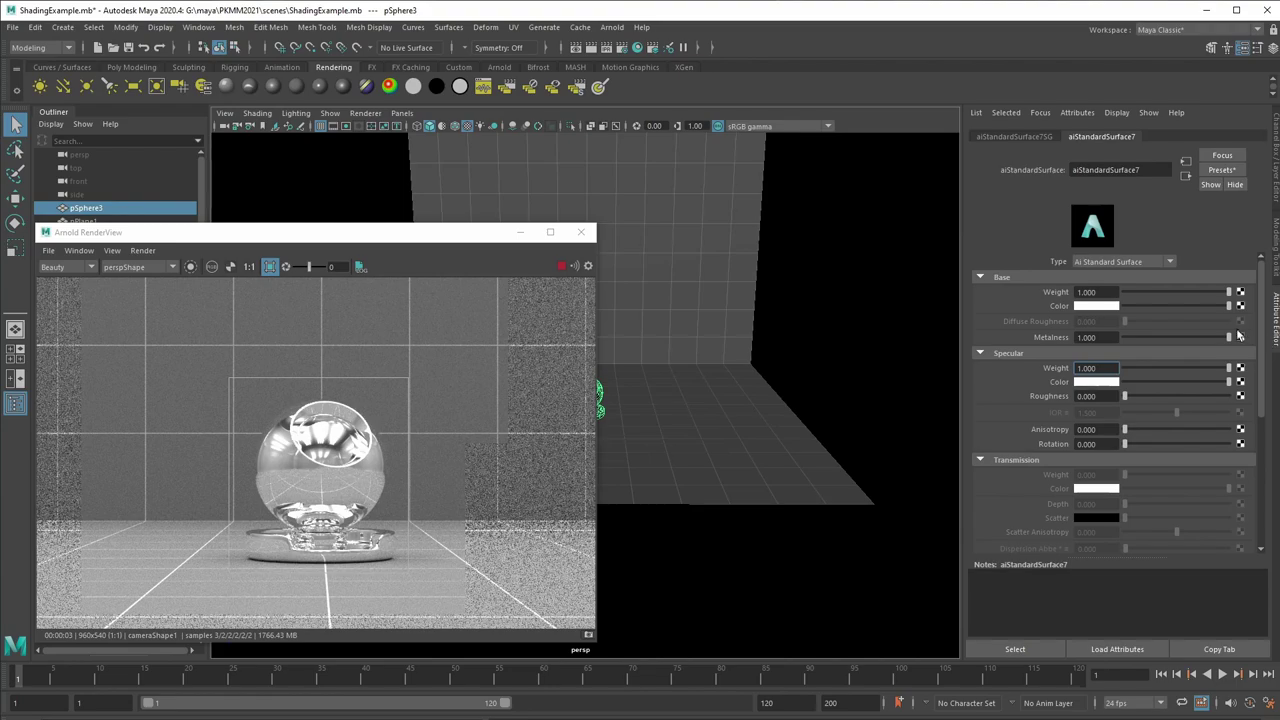
# Set the material's metalness back to 0
pyautogui.moveTo(1228, 337); pyautogui.dragTo(1047, 341)
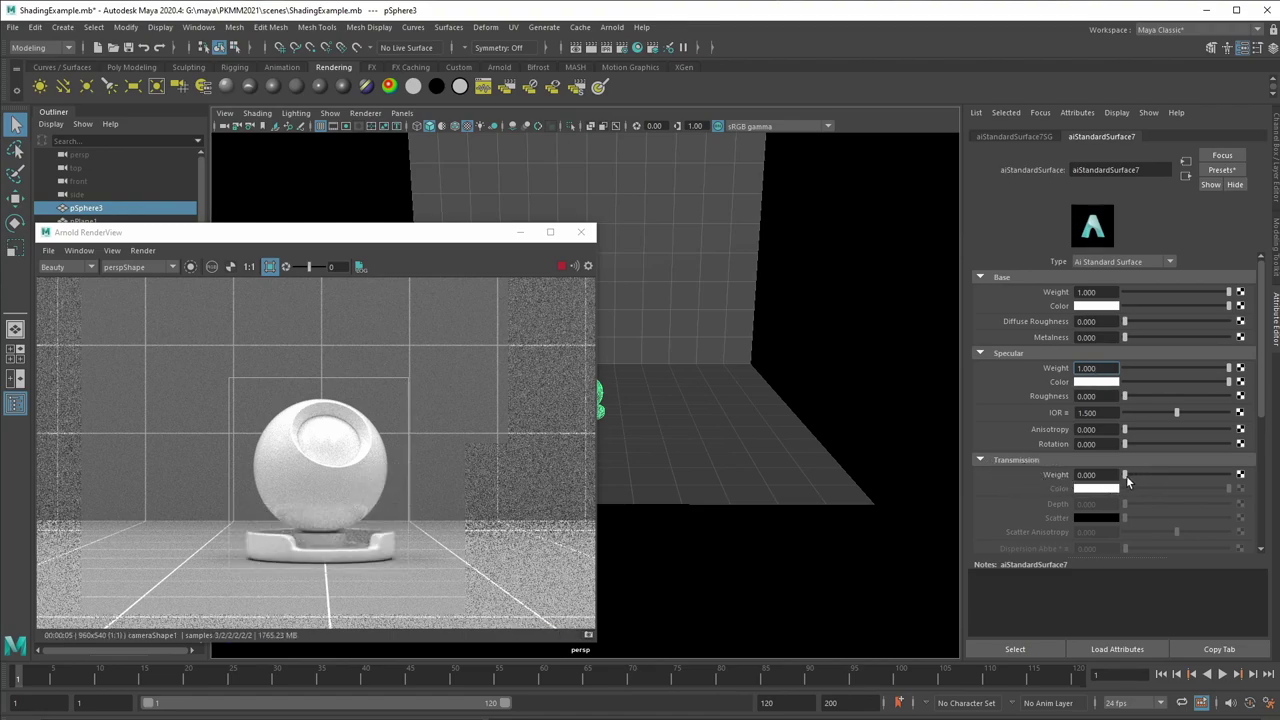
# Raise the material's transmission weight, drop it back to 0, and finally set it to 1 to turn the shader ball into glass
pyautogui.moveTo(1125, 475); pyautogui.dragTo(1258, 480)
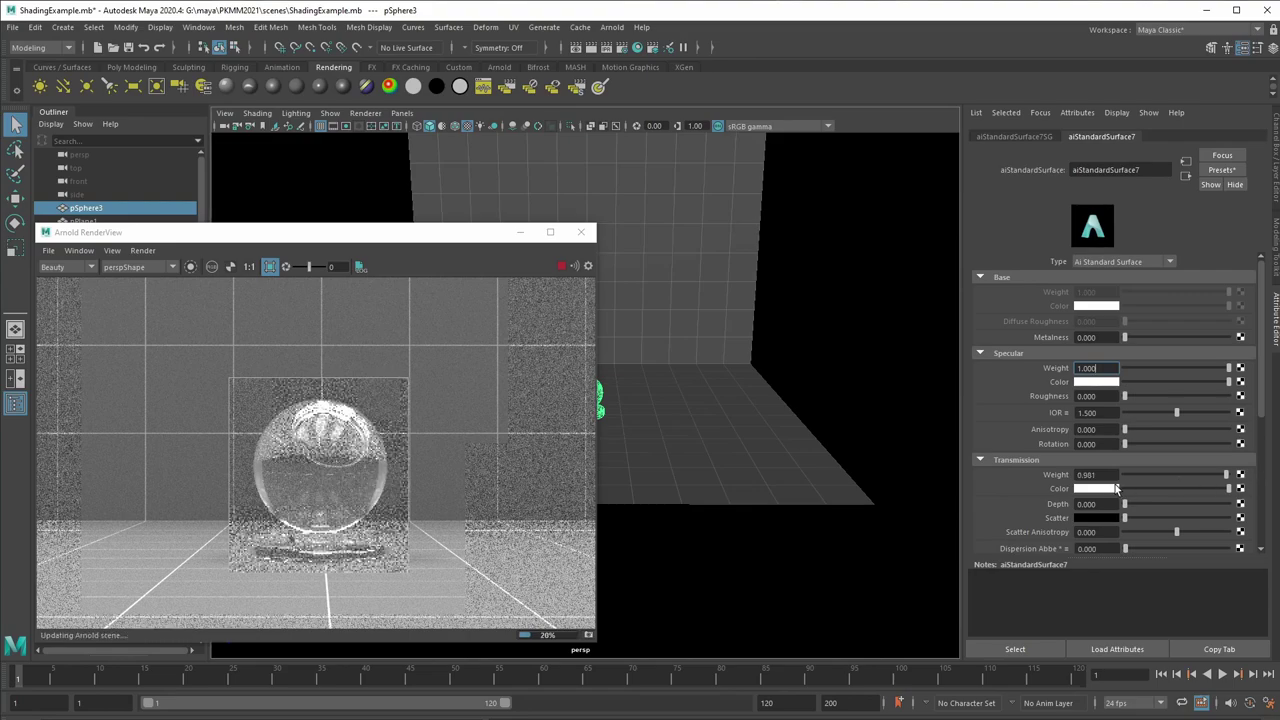
pyautogui.moveTo(1228, 475); pyautogui.dragTo(1100, 488)
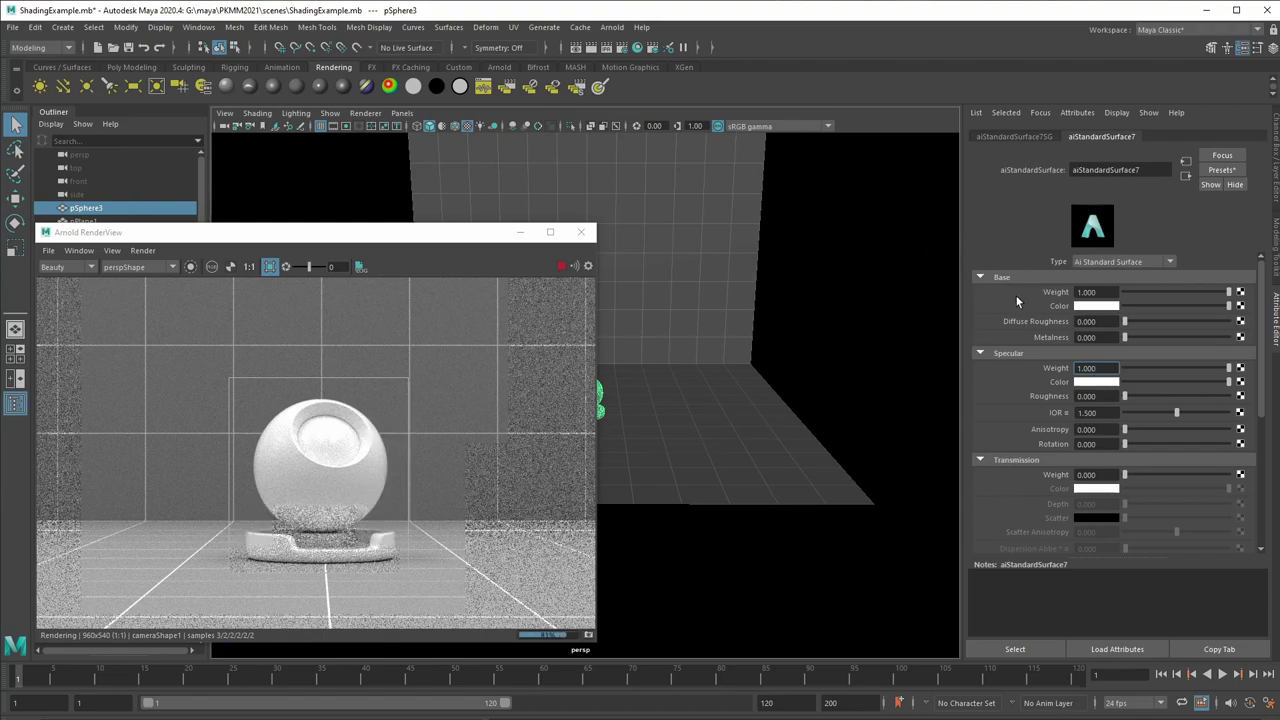
pyautogui.moveTo(1125, 475); pyautogui.dragTo(1137, 475)
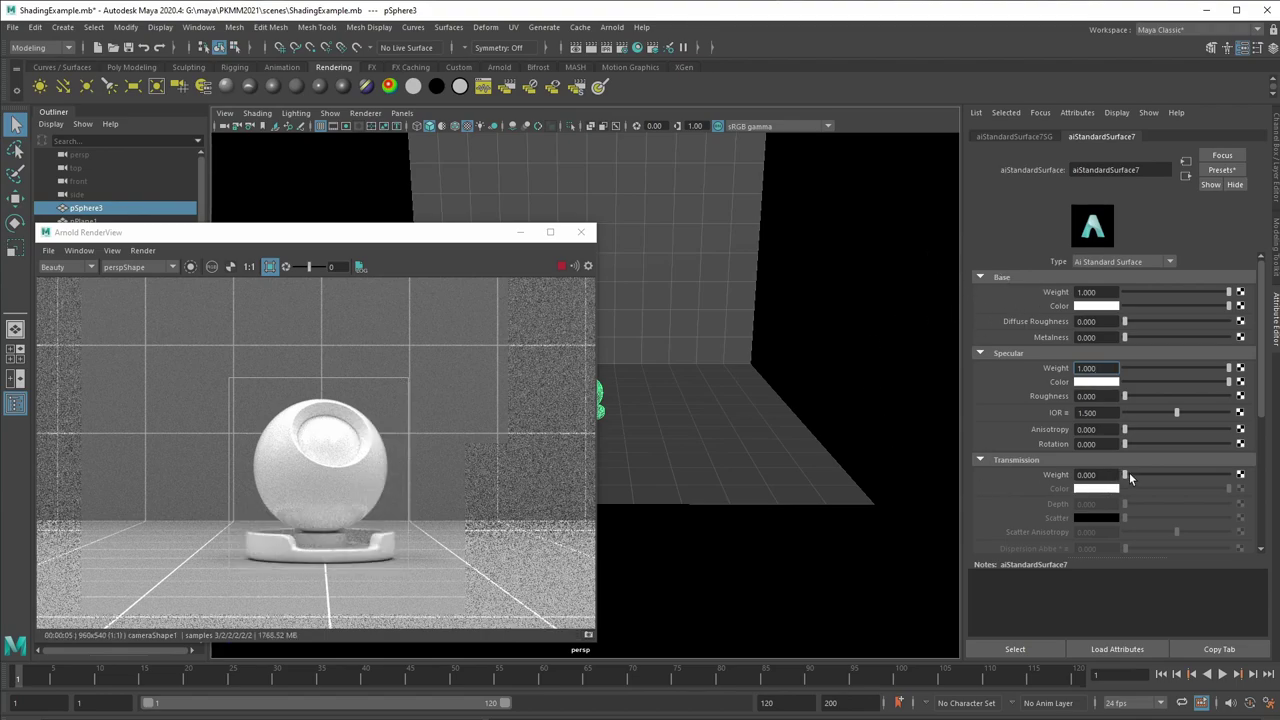
pyautogui.moveTo(1252, 482); pyautogui.dragTo(1250, 480)
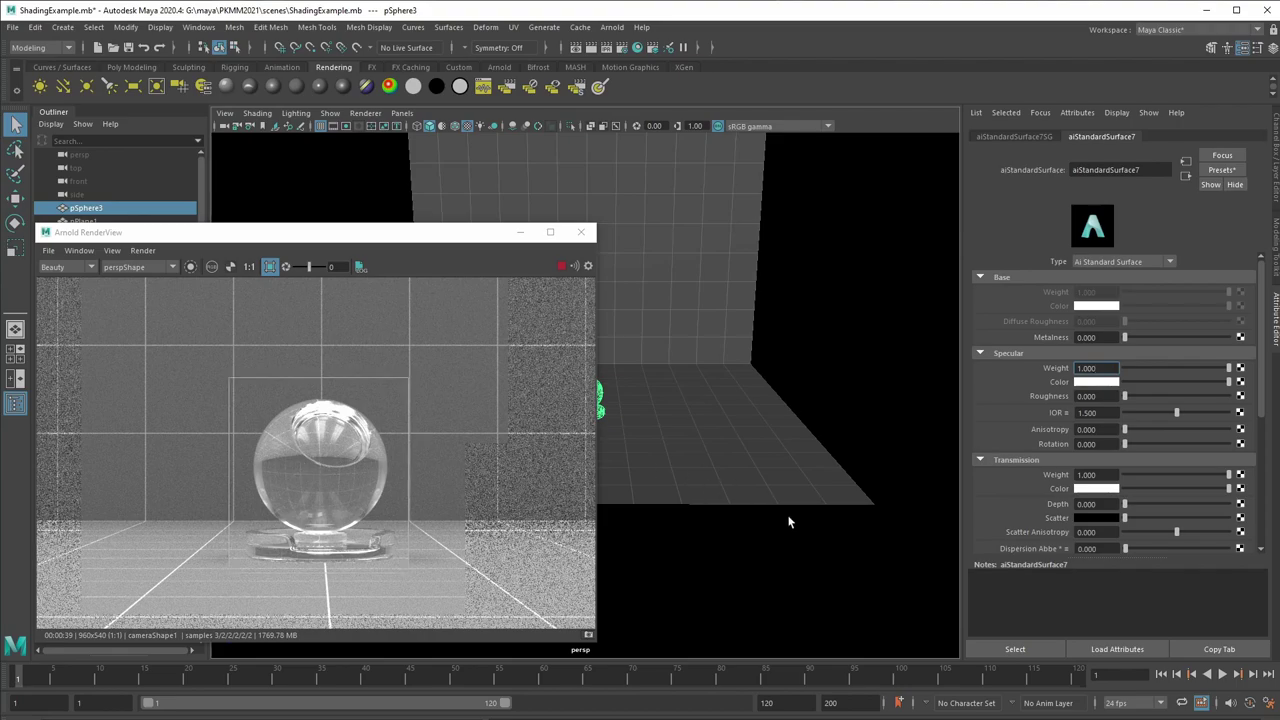
# Try a specular IOR of 2 on the glass material
pyautogui.scroll(-3, 1076, 436)
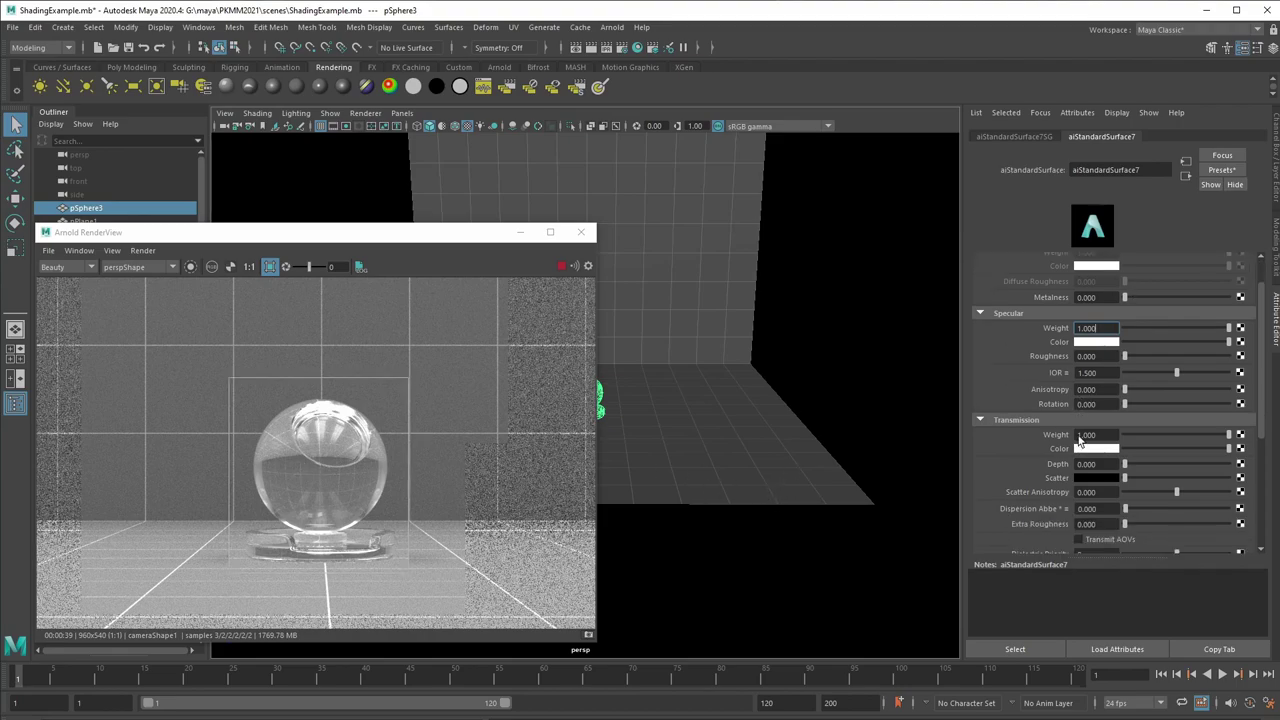
pyautogui.scroll(1, 1188, 413)
pyautogui.scroll(-1, 1150, 412)
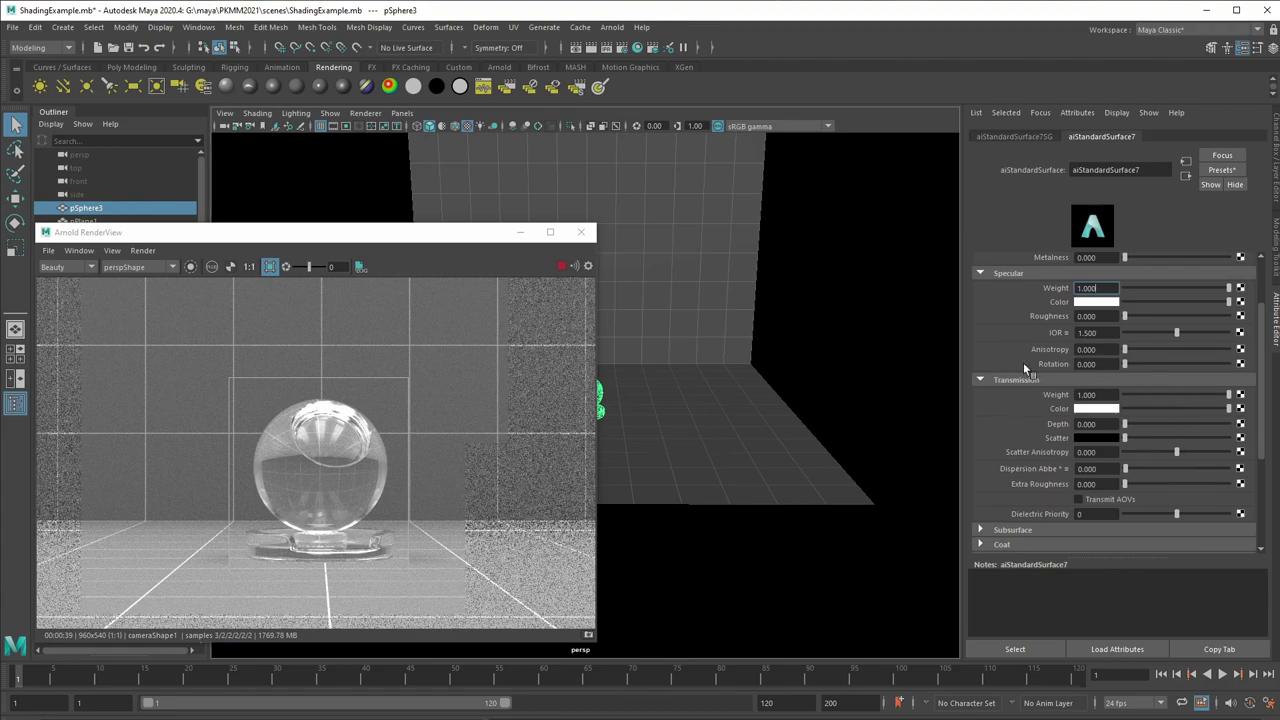
pyautogui.scroll(1, 1112, 425)
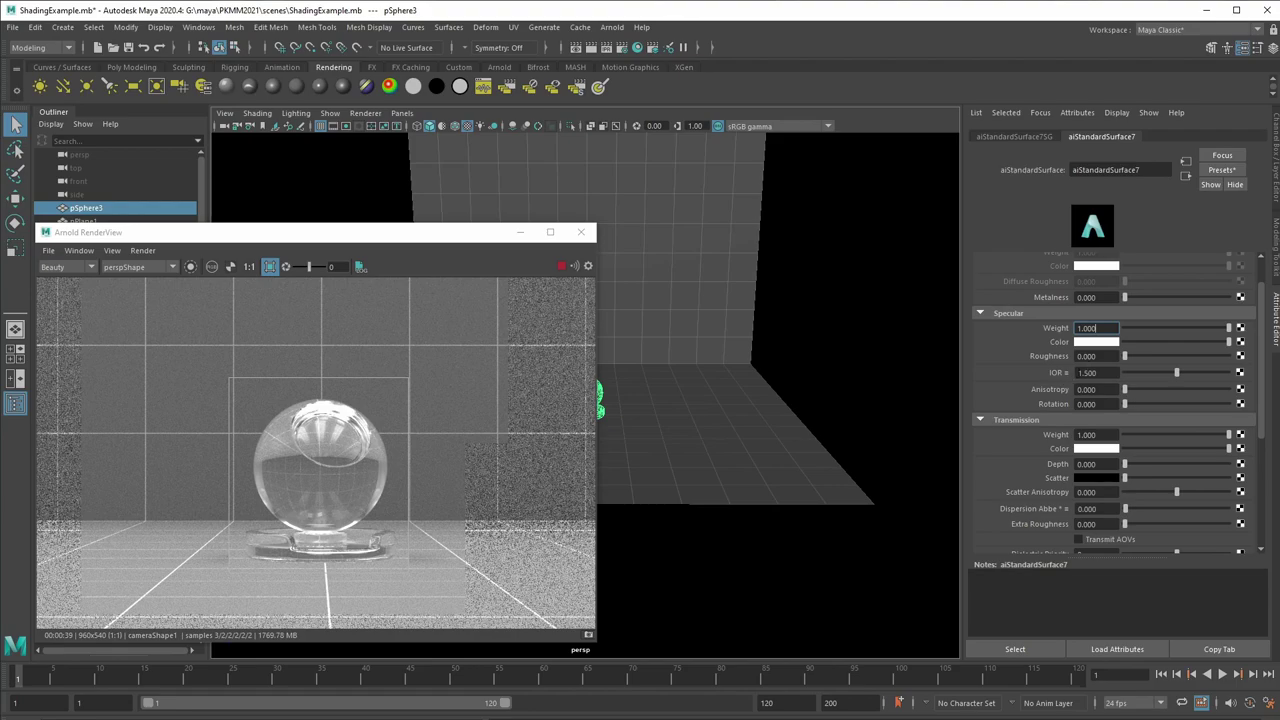
pyautogui.click(1088, 373)
pyautogui.write('2')
pyautogui.press('Return')
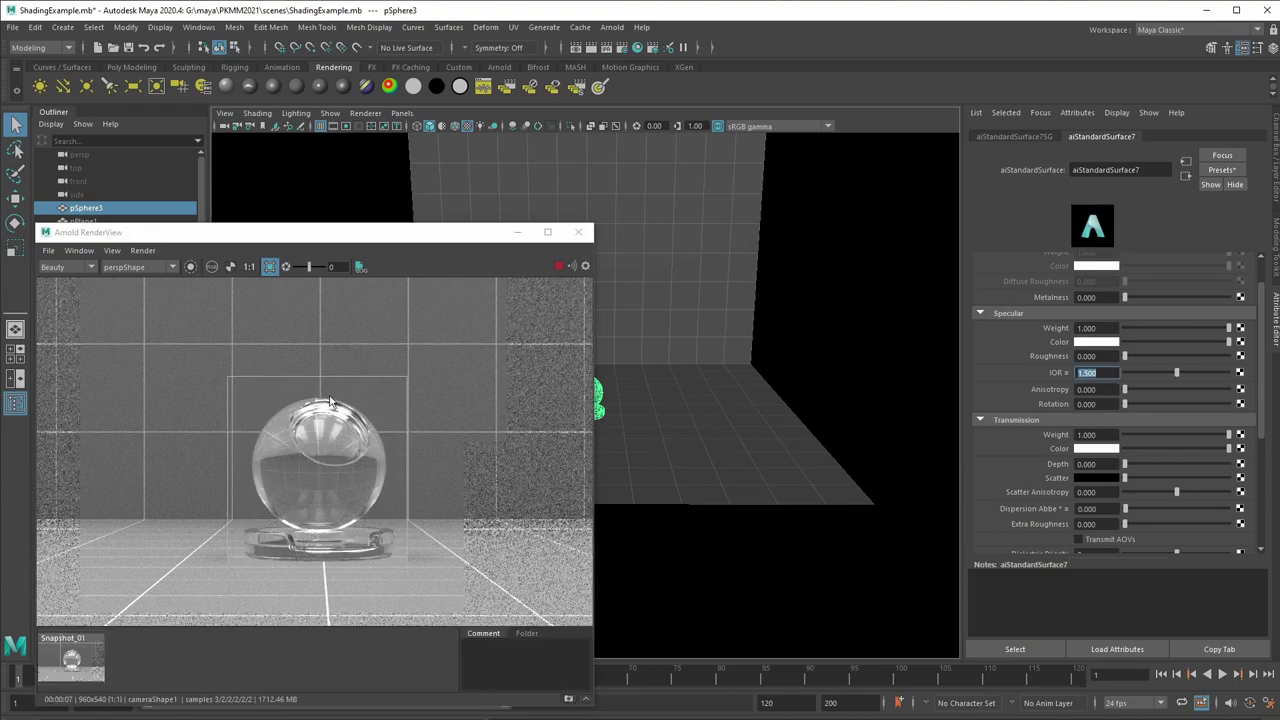
# Store a second RenderView snapshot of the glass render and display Snapshot_01 for comparison
pyautogui.click(569, 700)
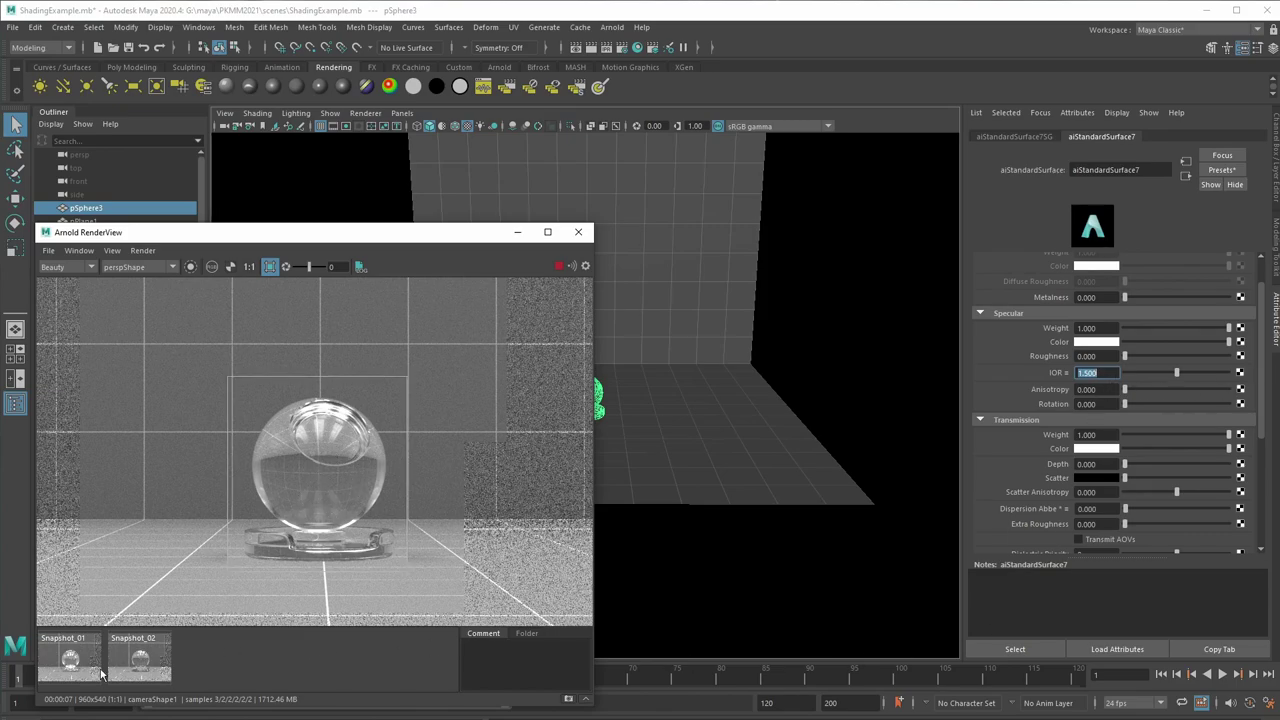
pyautogui.click(56, 663)
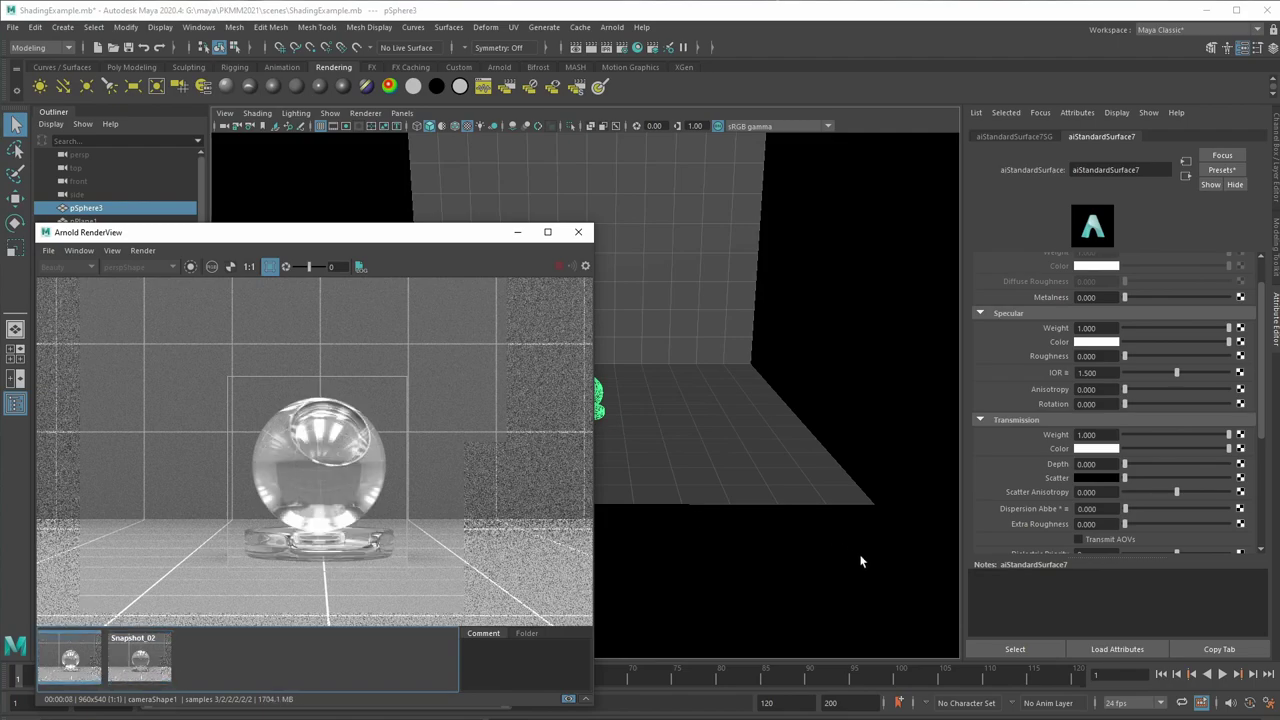
pyautogui.scroll(2, 1115, 344)
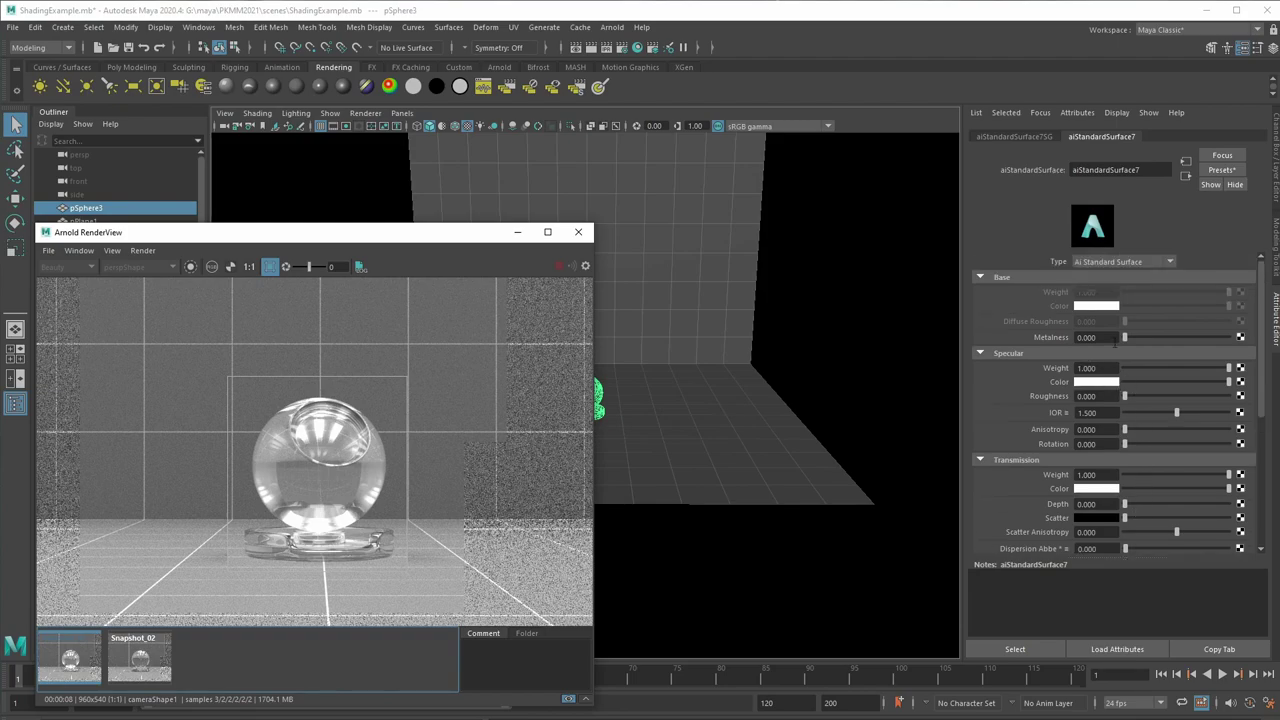
pyautogui.scroll(-4, 1115, 343)
pyautogui.scroll(4, 1115, 343)
pyautogui.scroll(-2, 1115, 343)
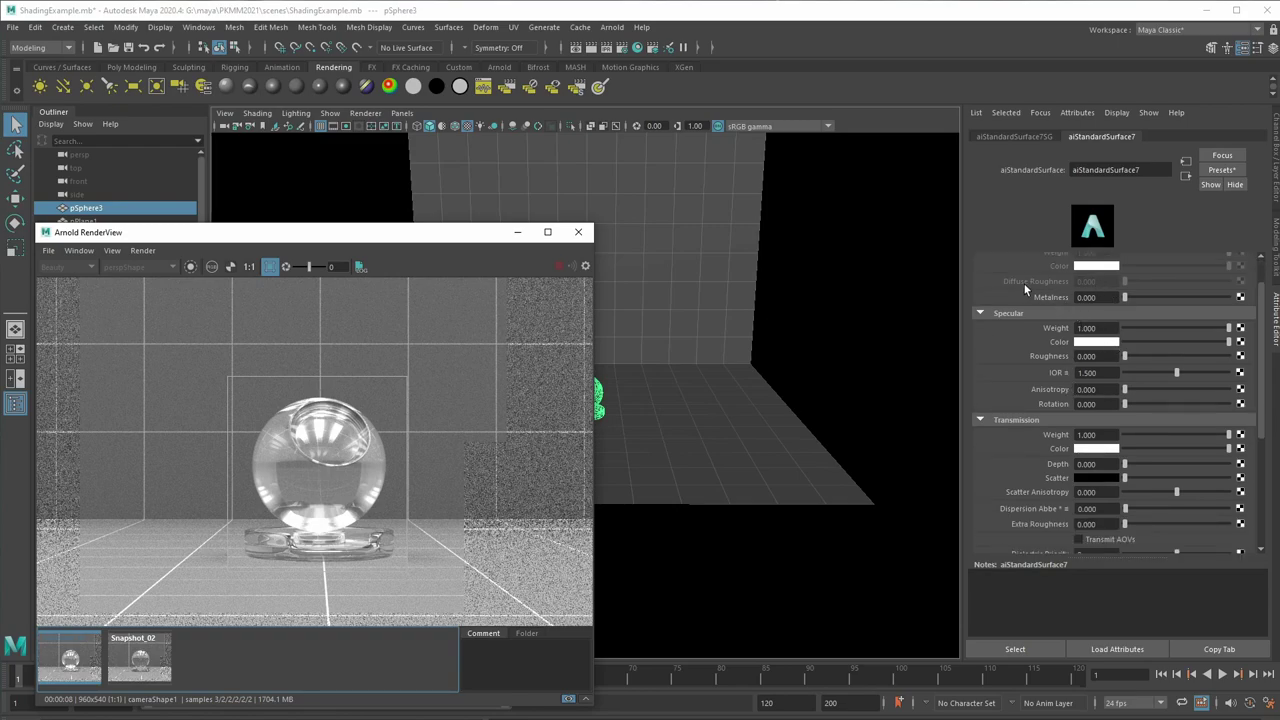
pyautogui.scroll(2, 1075, 328)
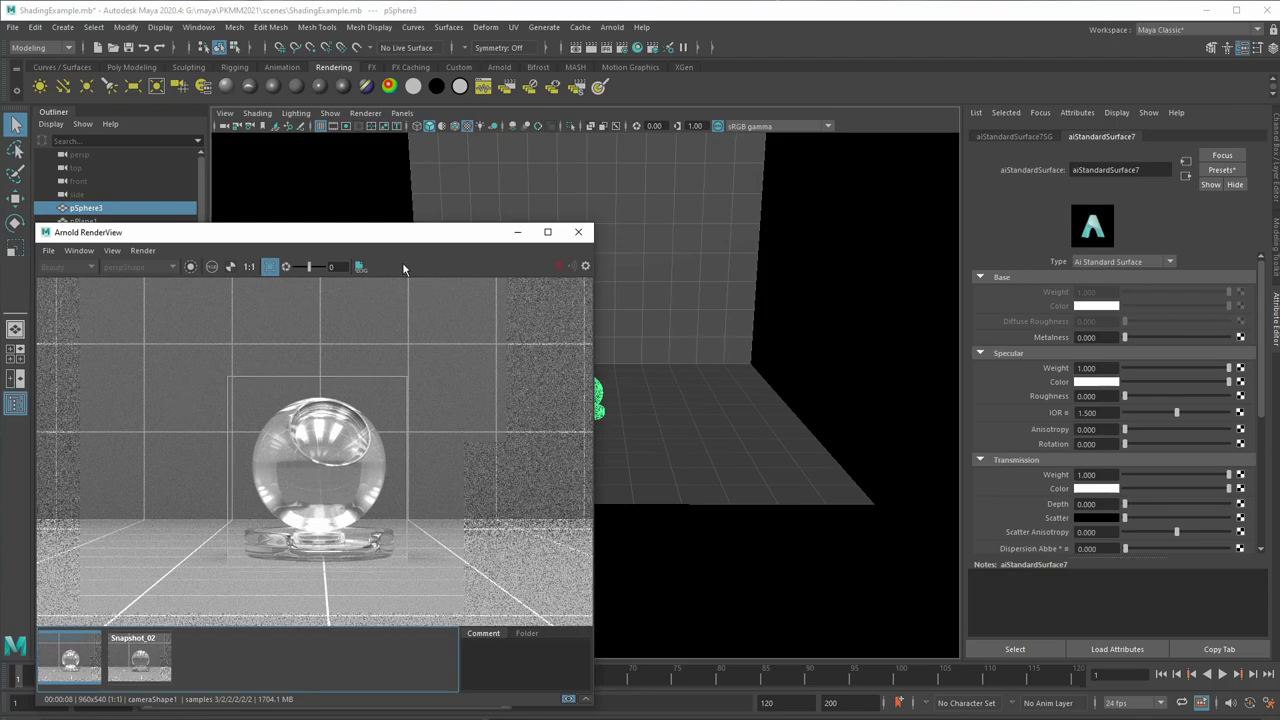
# Move the RenderView up and narrow the Maya window so the material's preset list fits on screen
pyautogui.moveTo(384, 237); pyautogui.dragTo(404, 207)
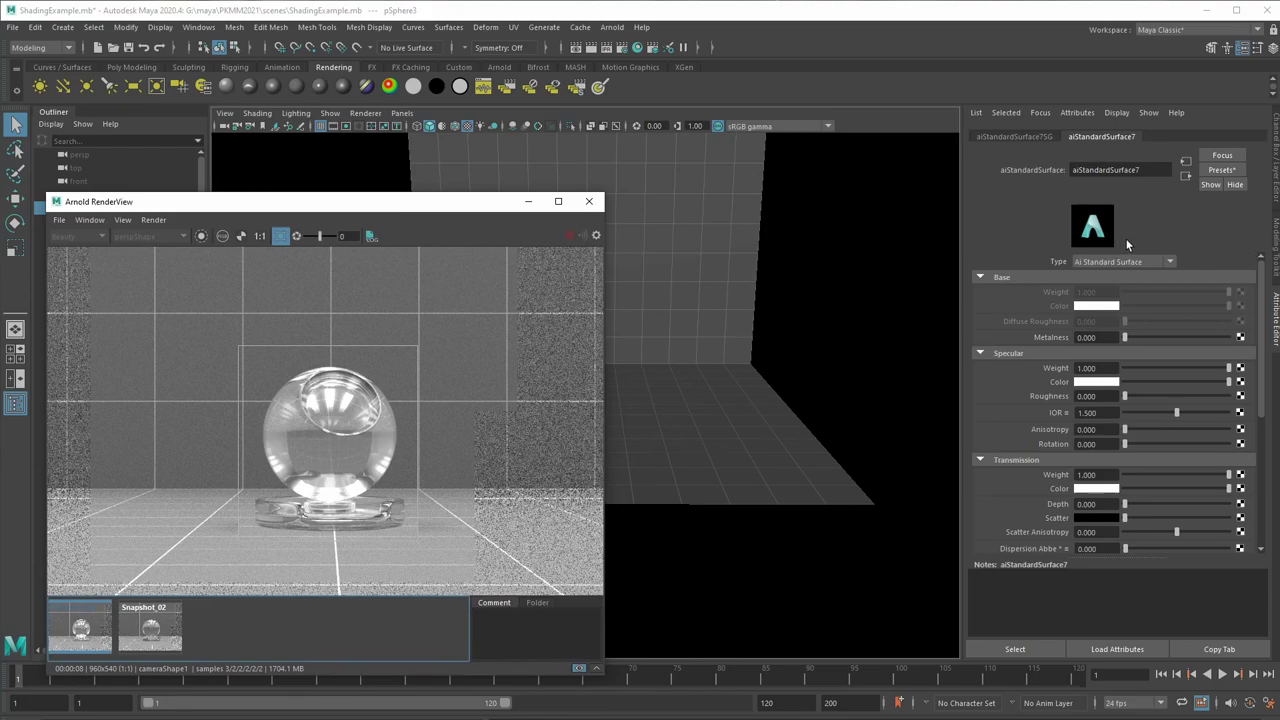
pyautogui.click(1224, 172)
pyautogui.click(1224, 172)
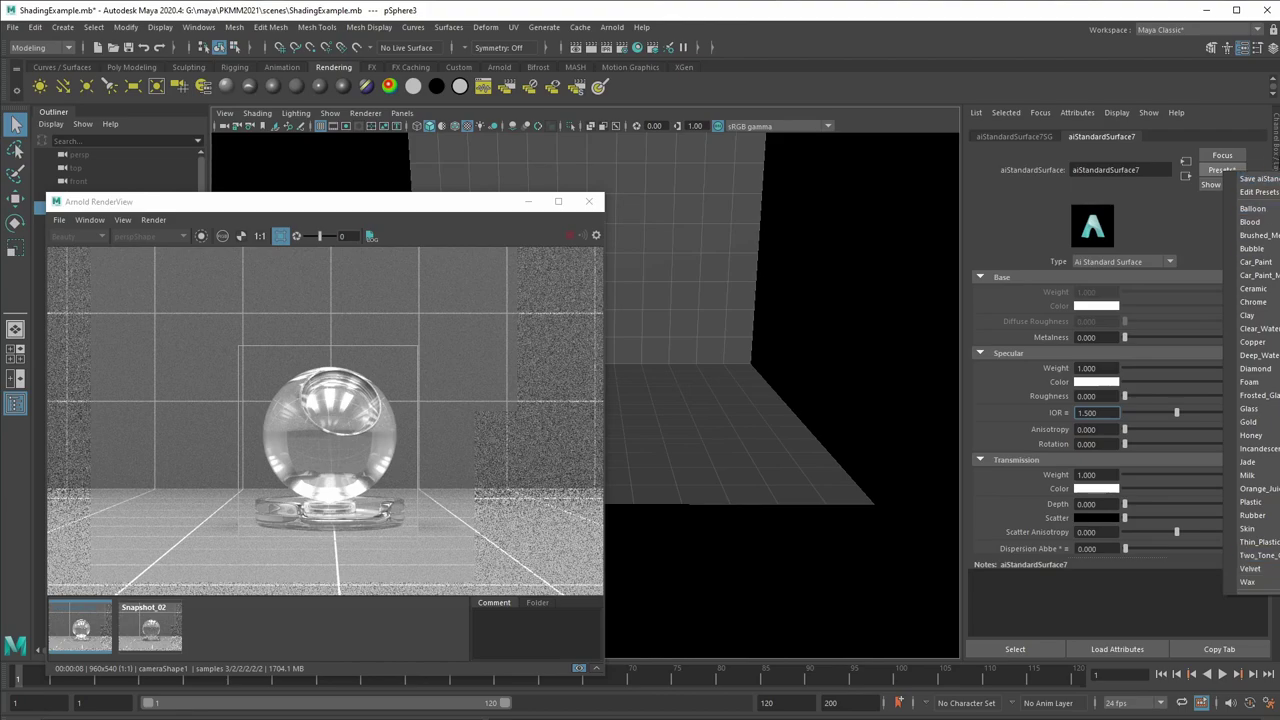
pyautogui.click(1275, 140)
pyautogui.moveTo(1278, 228); pyautogui.dragTo(1058, 228)
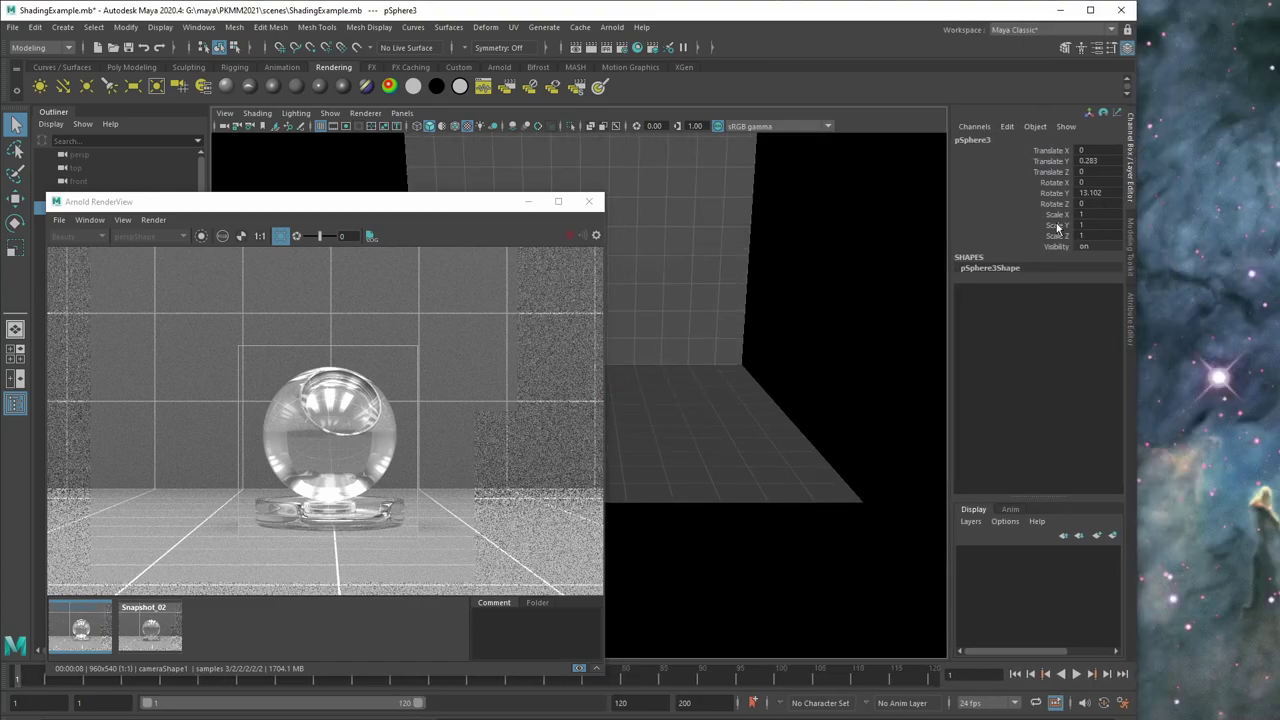
# Replace the aiStandardSurface7 settings with the Glass preset and switch the RenderView from the snapshot back to the live render
pyautogui.click(1129, 330)
pyautogui.click(1076, 170)
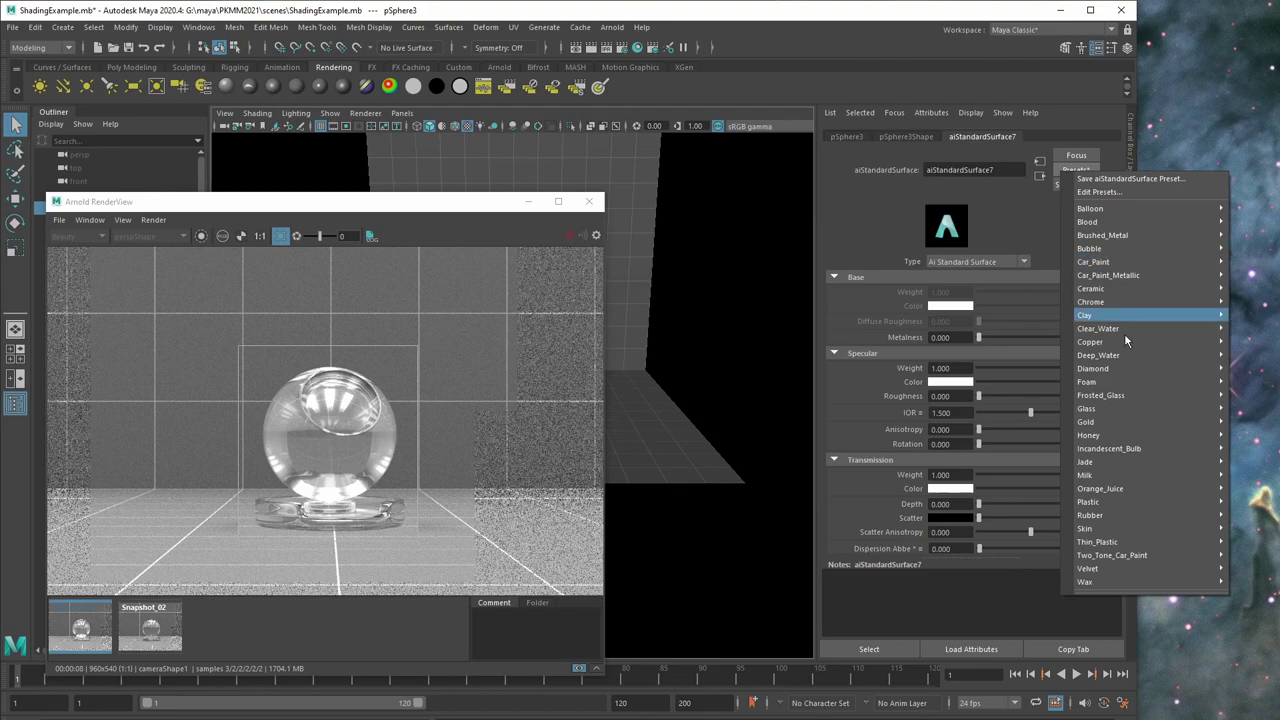
pyautogui.click(1262, 413)
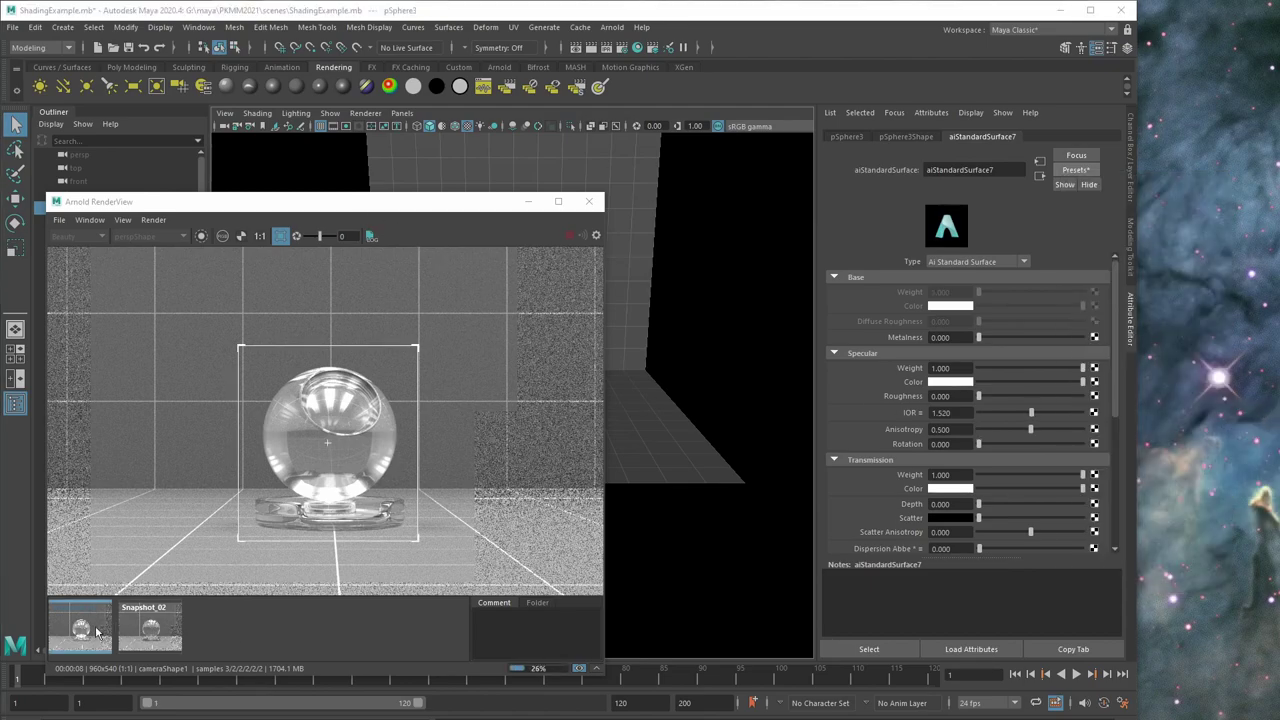
pyautogui.click(316, 615)
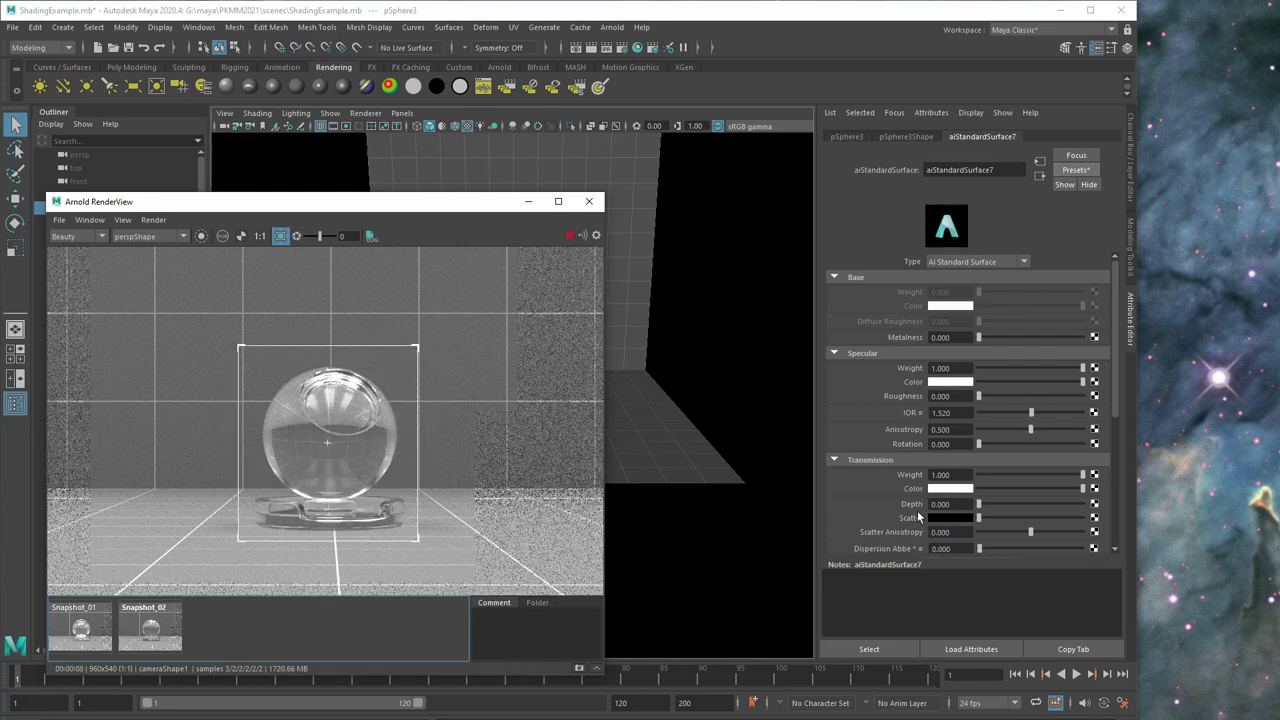
# Try yellow as the glass material's transmission color and undo it
pyautogui.click(953, 489)
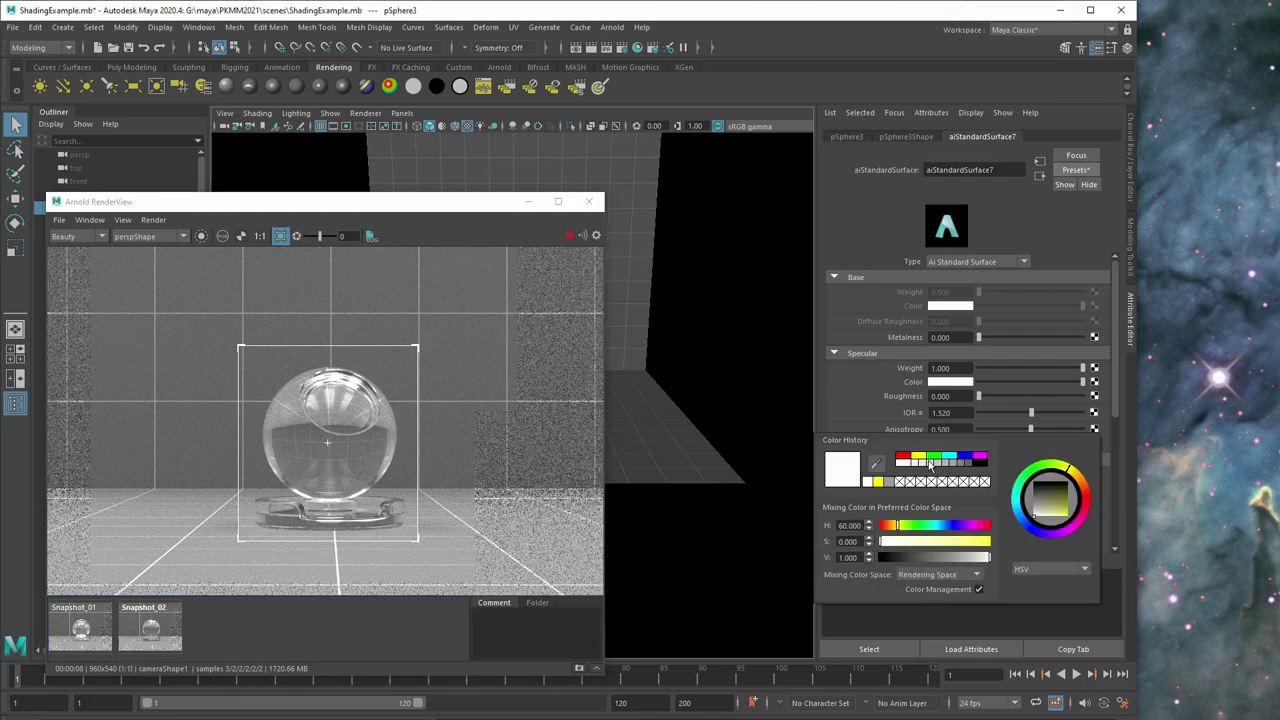
pyautogui.click(918, 456)
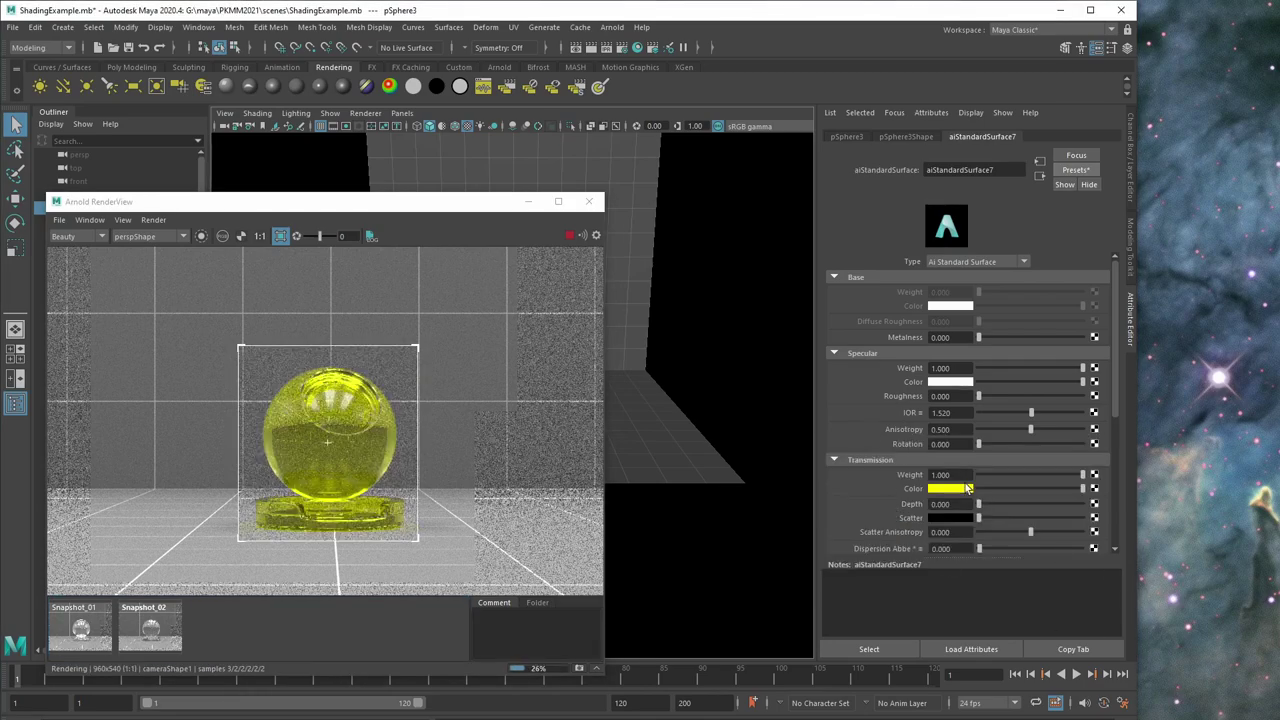
pyautogui.hotkey('ctrl', 'z')
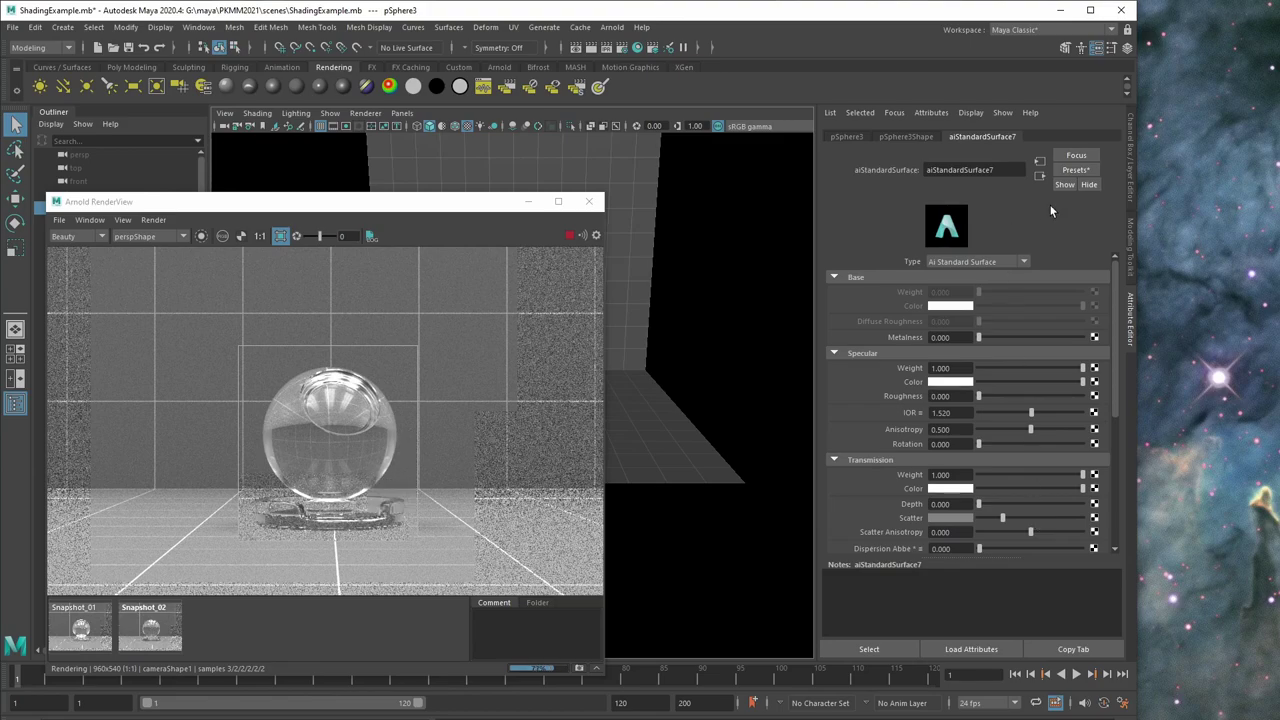
# Replace the aiStandardSurface7 settings with the Chrome preset
pyautogui.click(1076, 170)
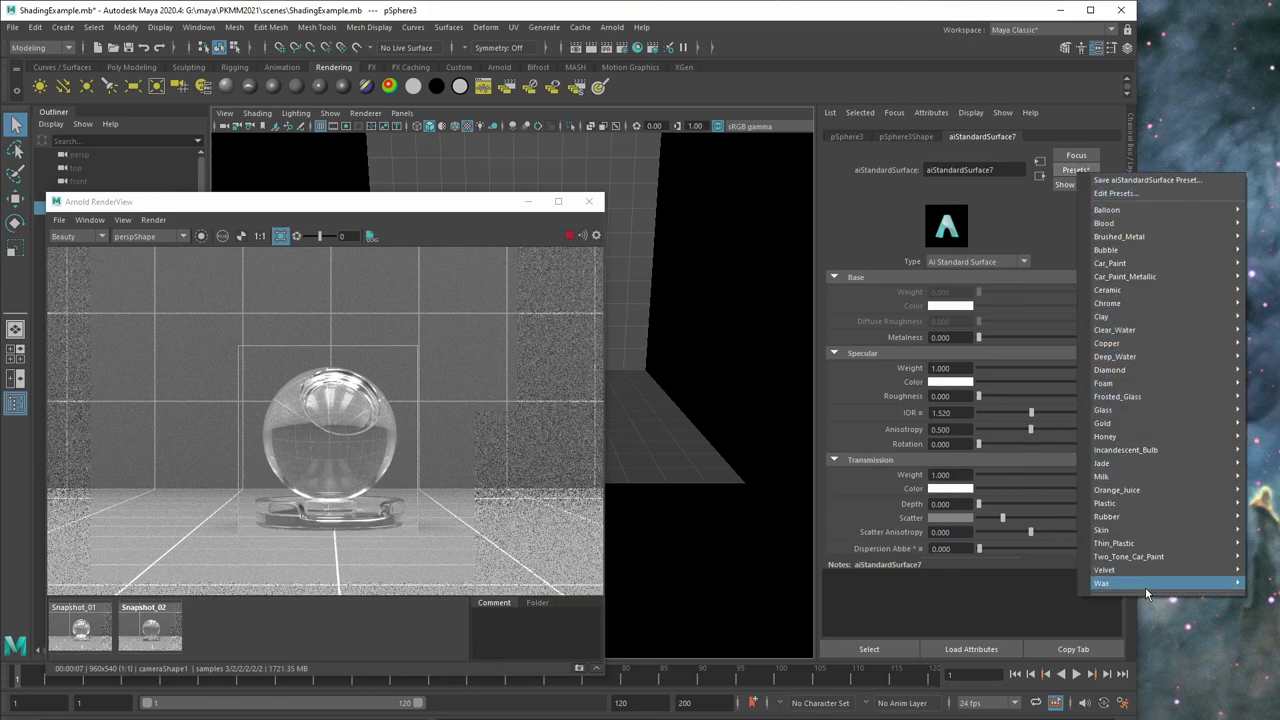
pyautogui.moveTo(1148, 304)
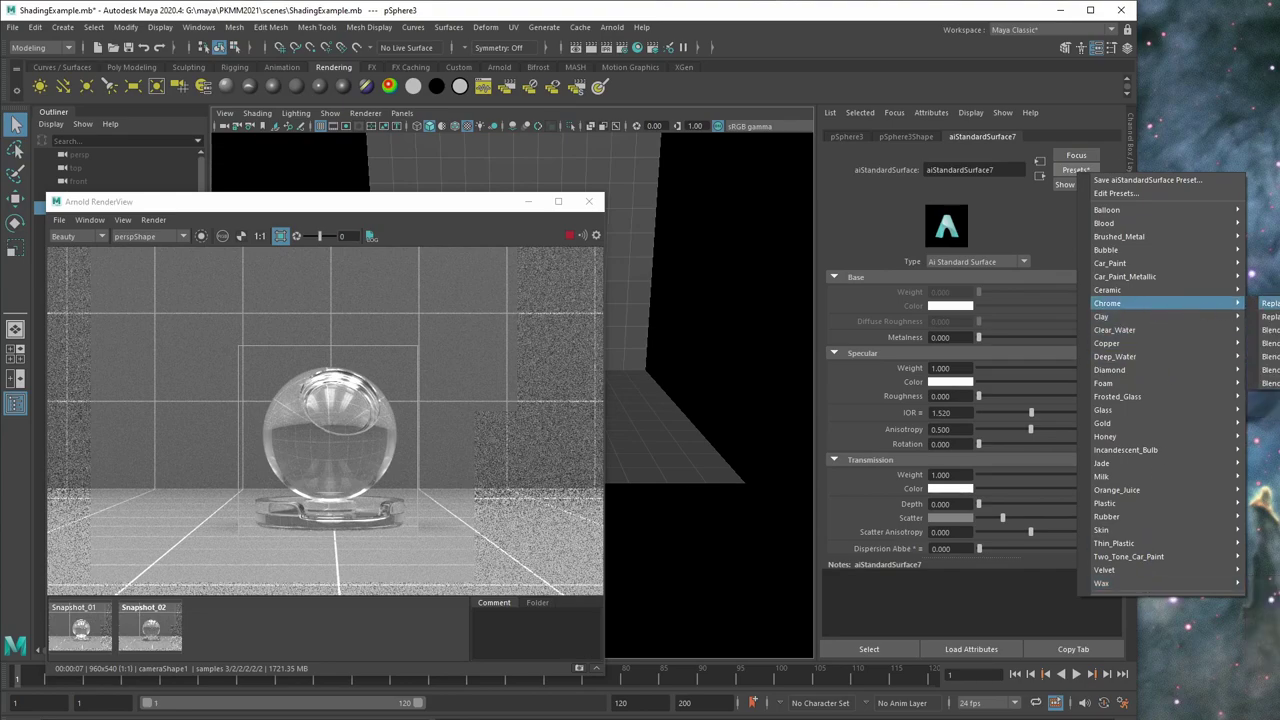
pyautogui.click(1268, 303)
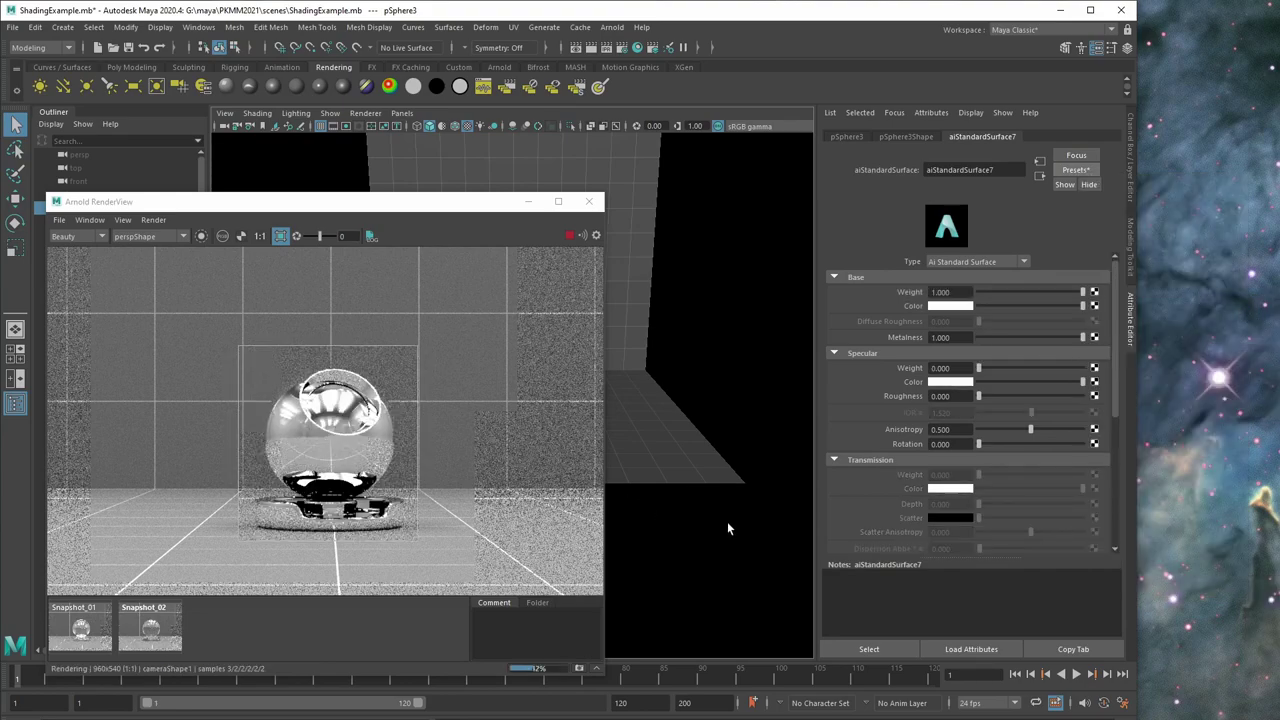
# Replace the aiStandardSurface7 settings with the Clay preset
pyautogui.click(1085, 171)
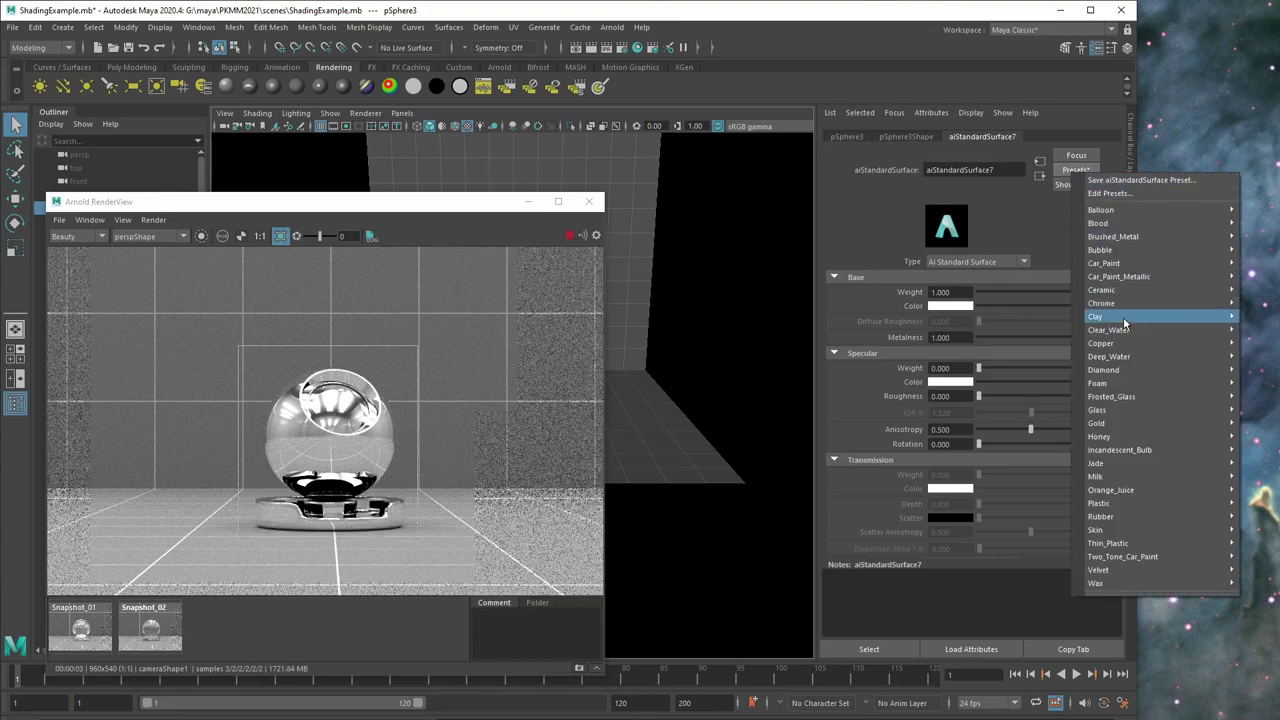
pyautogui.moveTo(1124, 318)
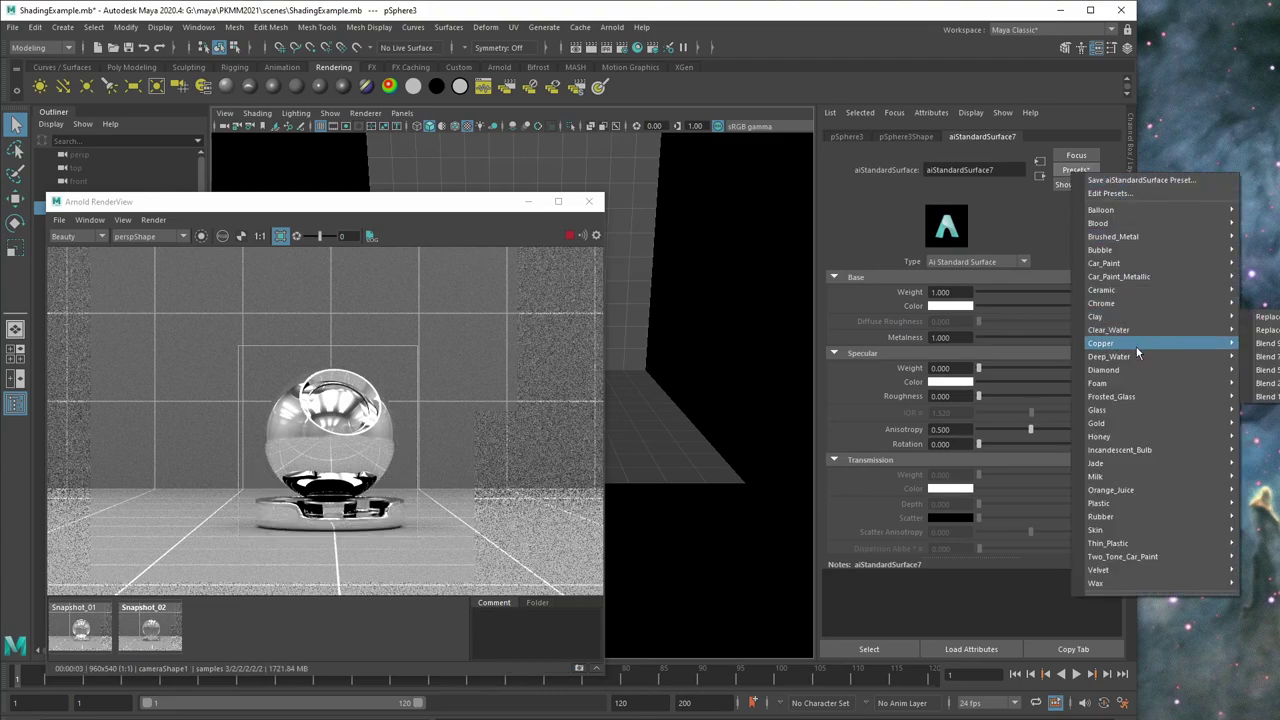
pyautogui.moveTo(1153, 438)
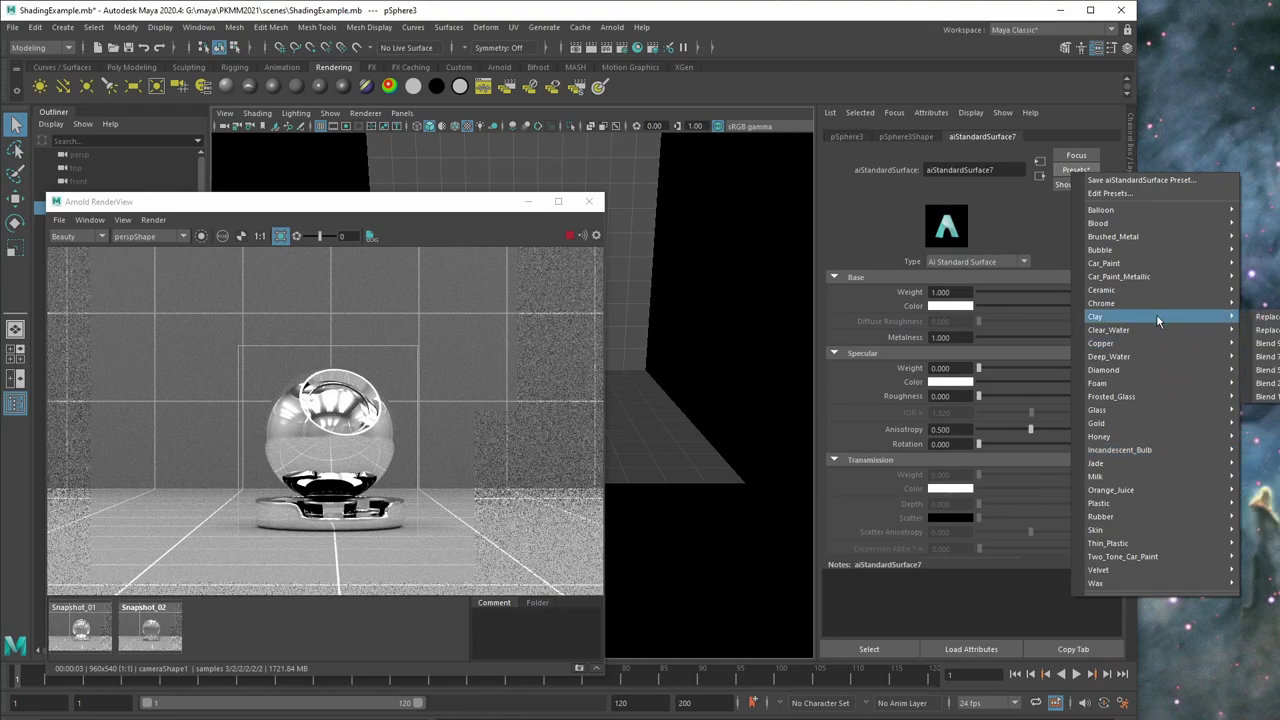
pyautogui.click(1265, 329)
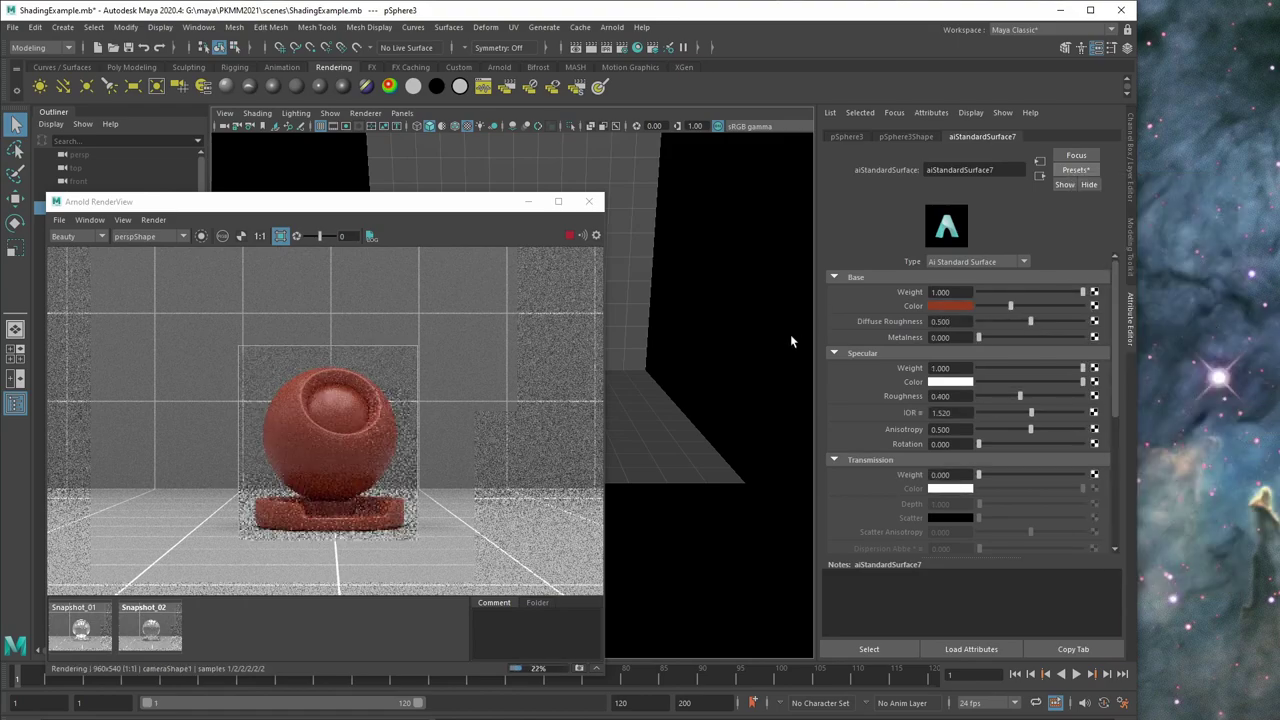